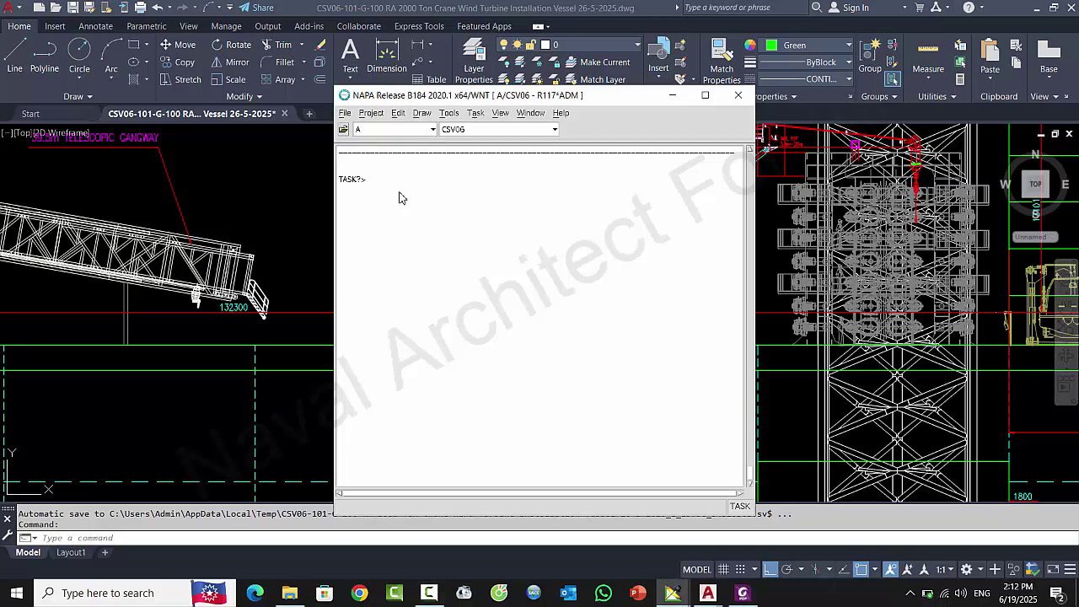
# Open the Manager tool from the NAPA main window
pyautogui.click(449, 113)
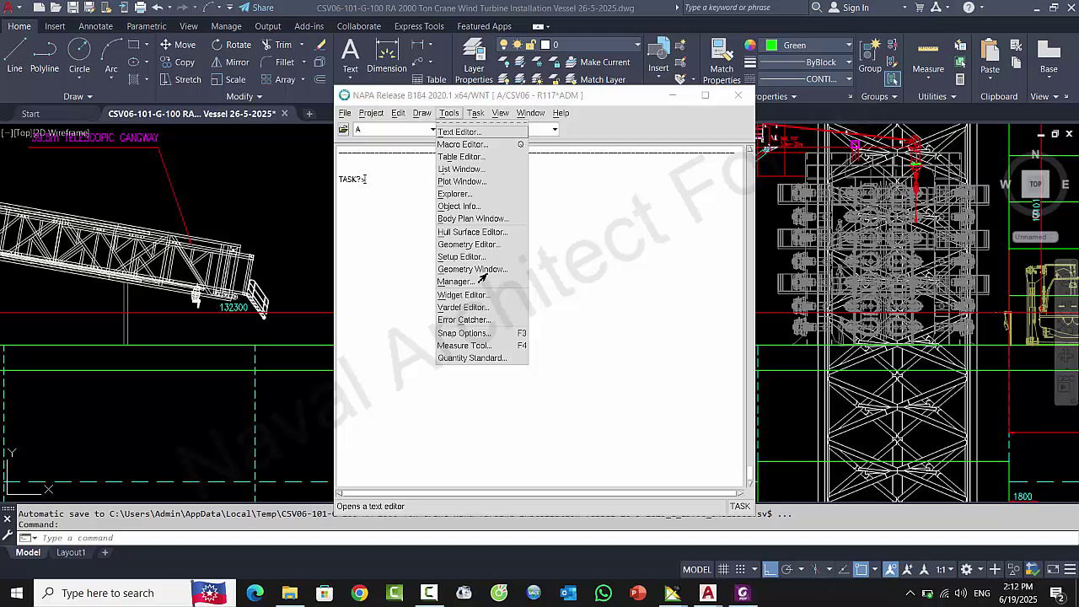
pyautogui.click(562, 253)
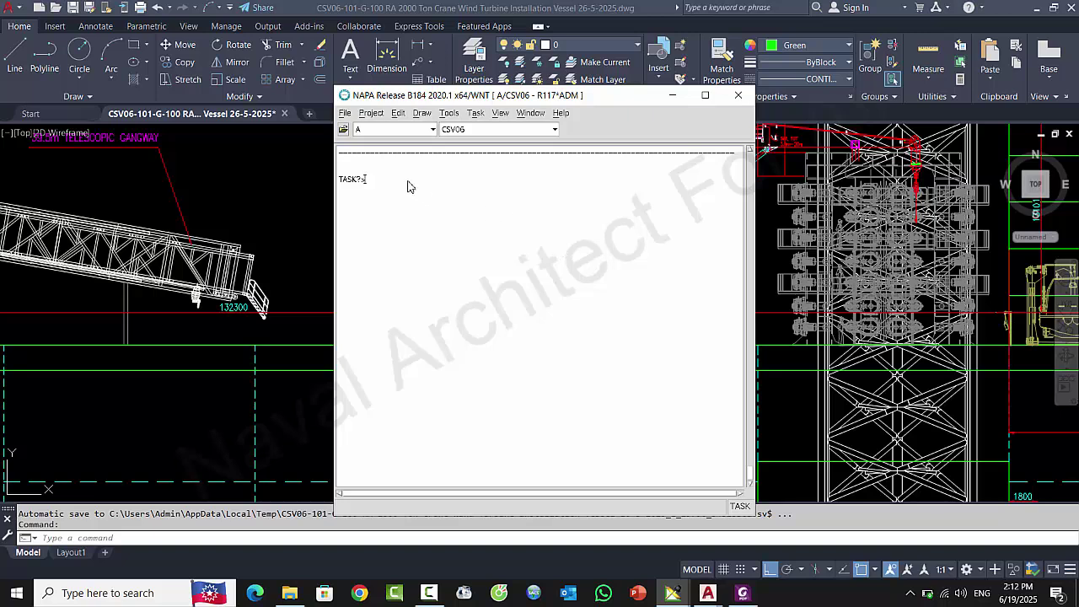
pyautogui.click(455, 115)
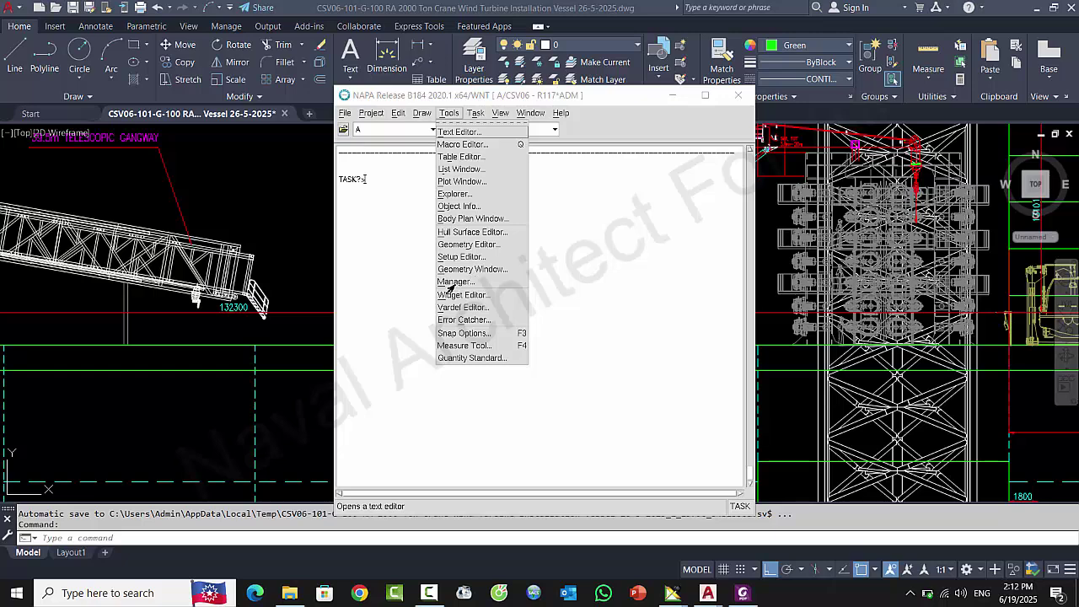
pyautogui.click(453, 282)
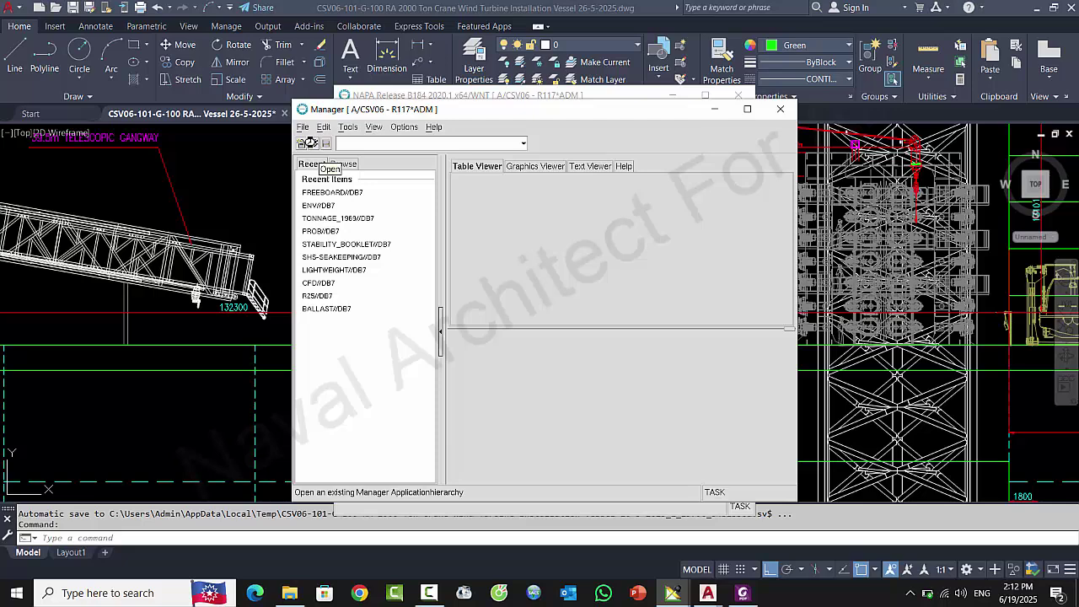
# Open the FREEBOARD manager application from NAPA Database (DB7), treat a copy of the existing table, and maximize the Manager window
pyautogui.click(311, 144)
pyautogui.click(379, 376)
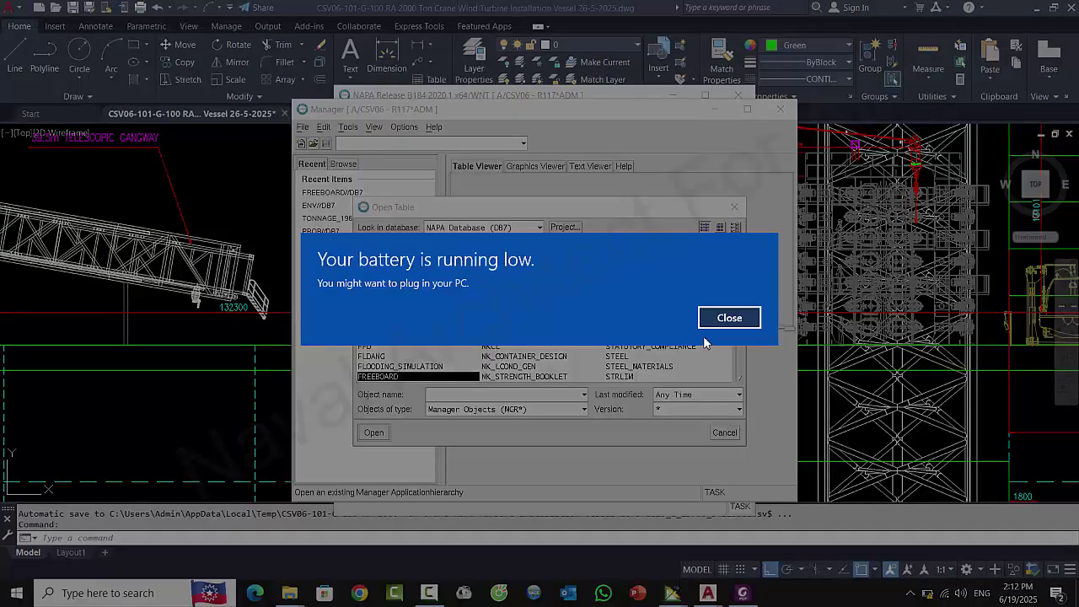
pyautogui.click(715, 318)
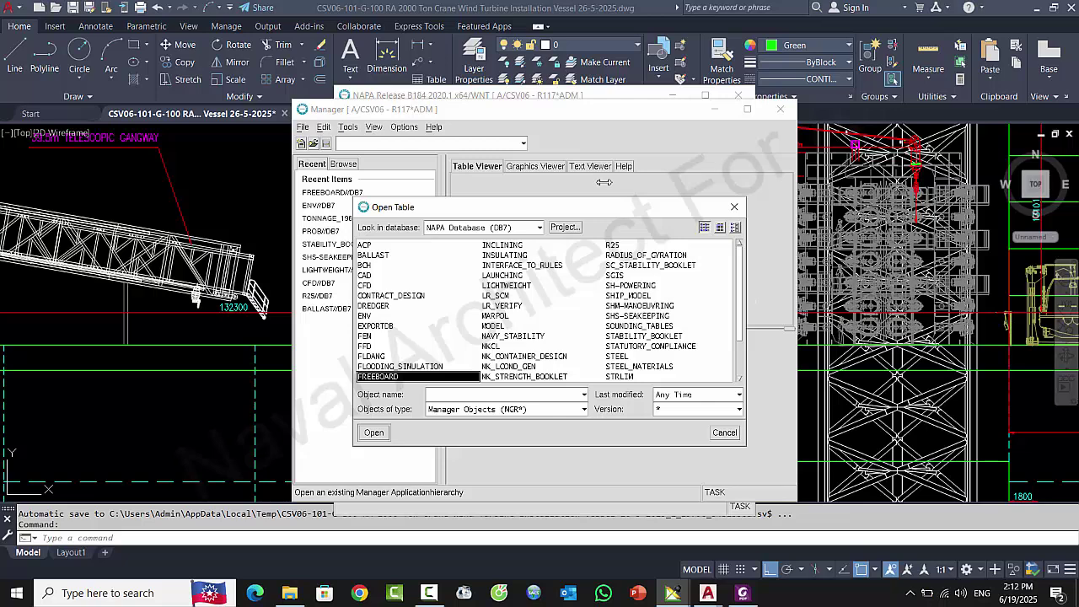
pyautogui.click(374, 433)
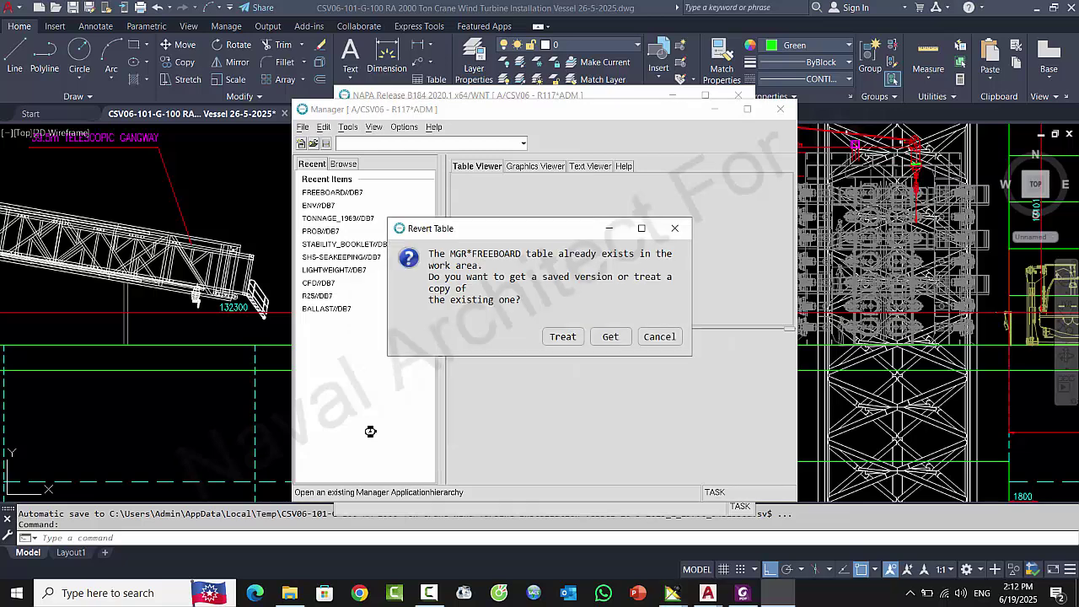
pyautogui.click(563, 336)
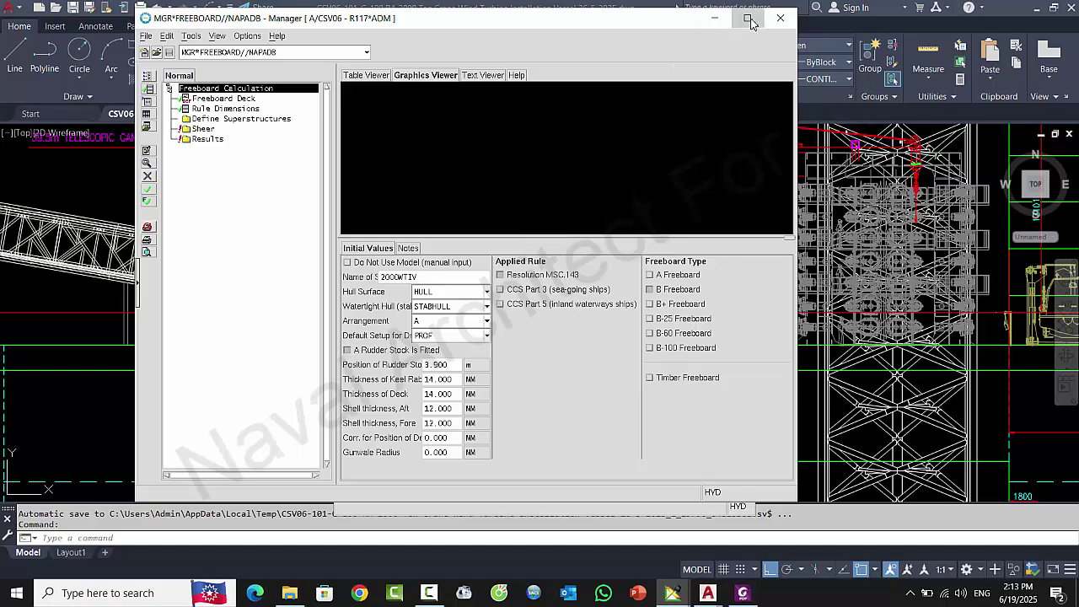
pyautogui.click(748, 19)
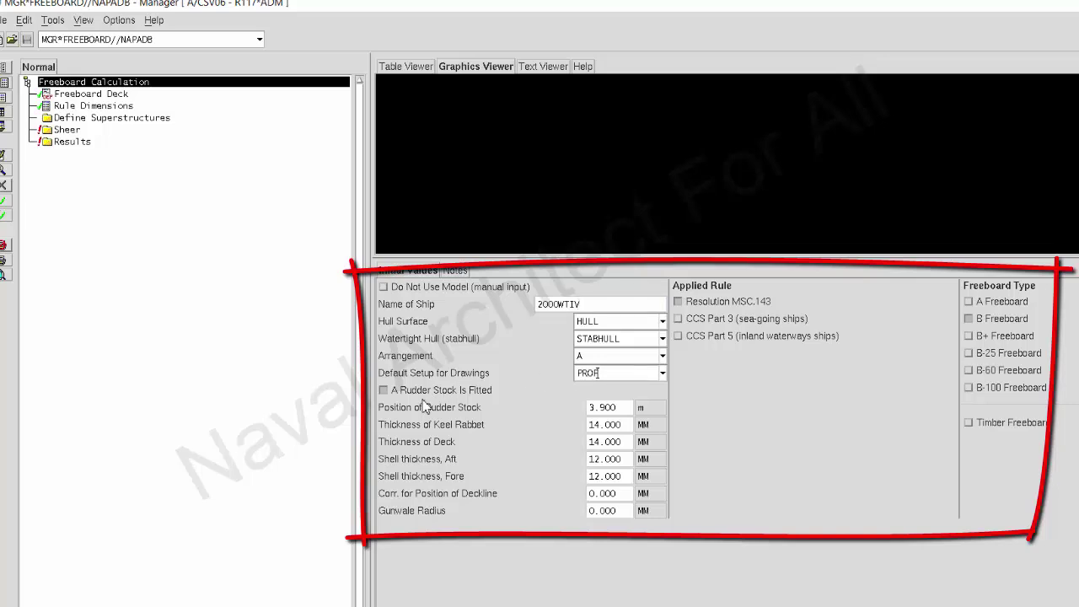
# Review the default drawing setup and rudder stock position, and force update the Freeboard Calculation item
pyautogui.click(661, 372)
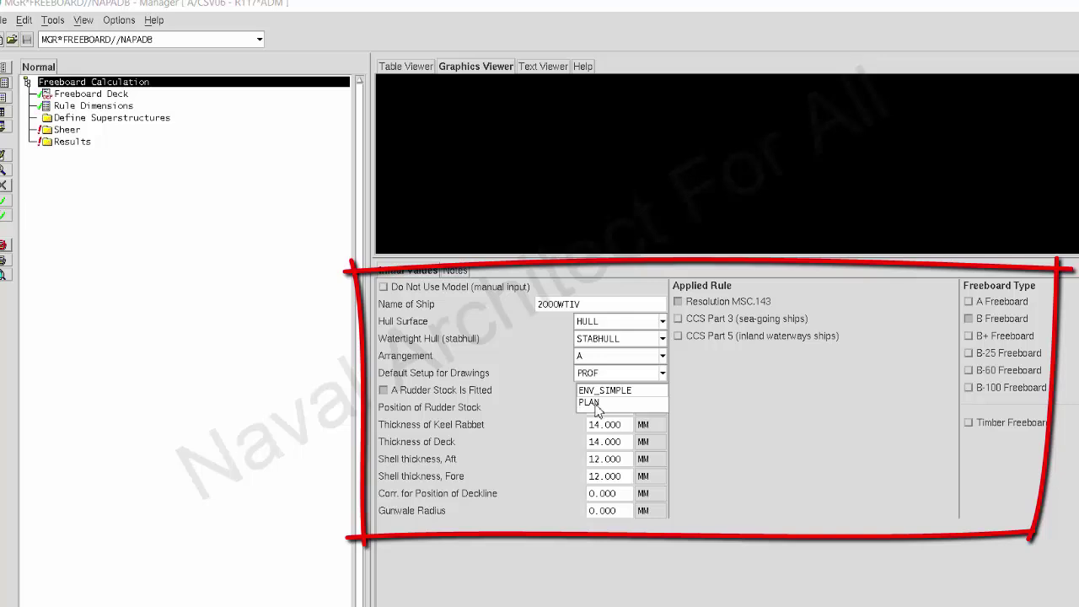
pyautogui.press('Escape')
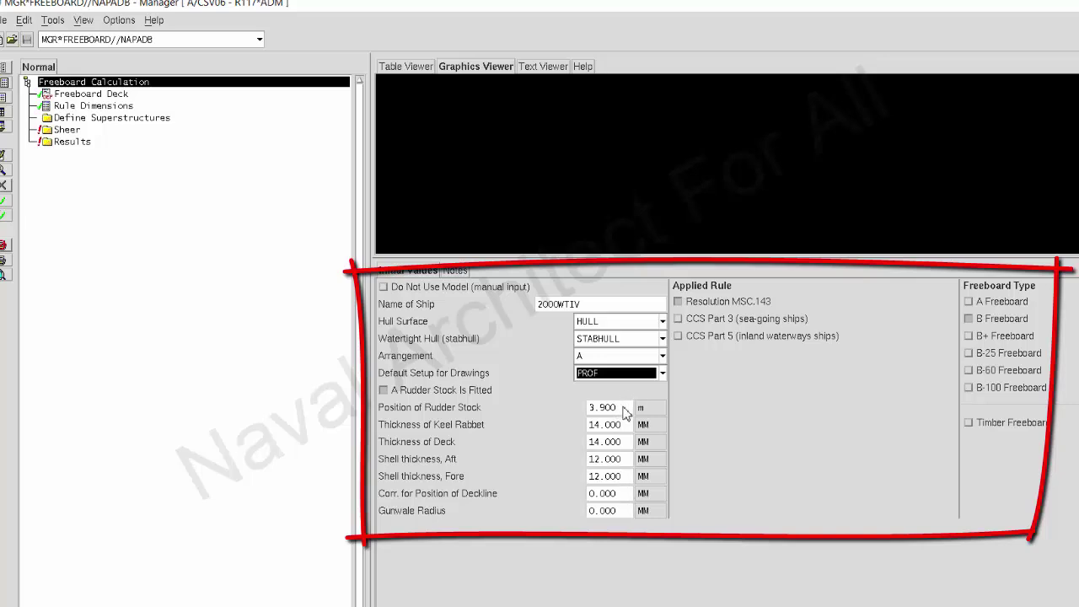
pyautogui.moveTo(625, 412); pyautogui.dragTo(584, 411)
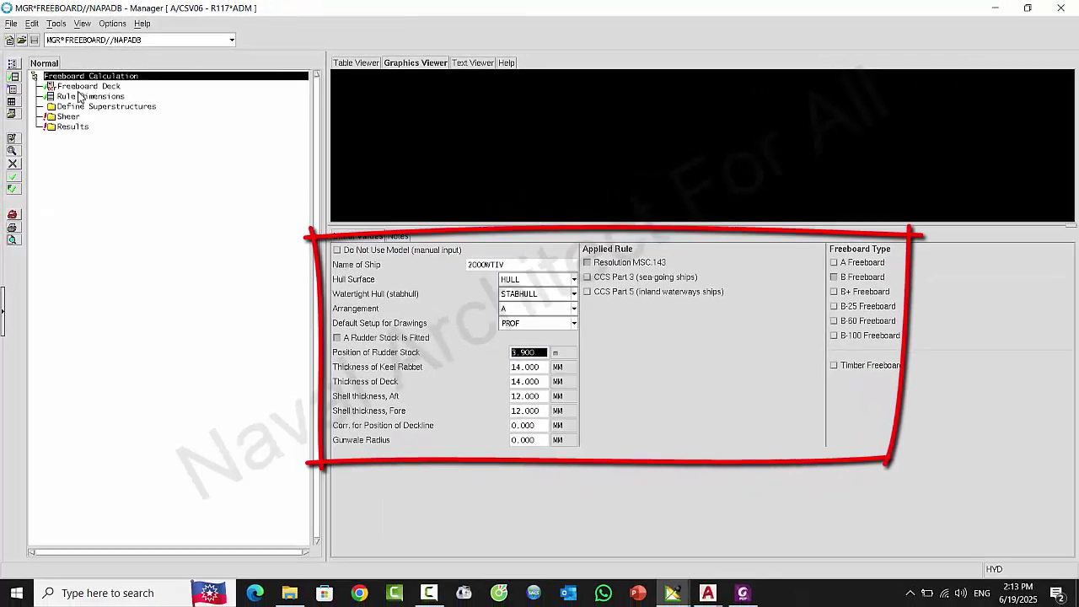
pyautogui.click(12, 190)
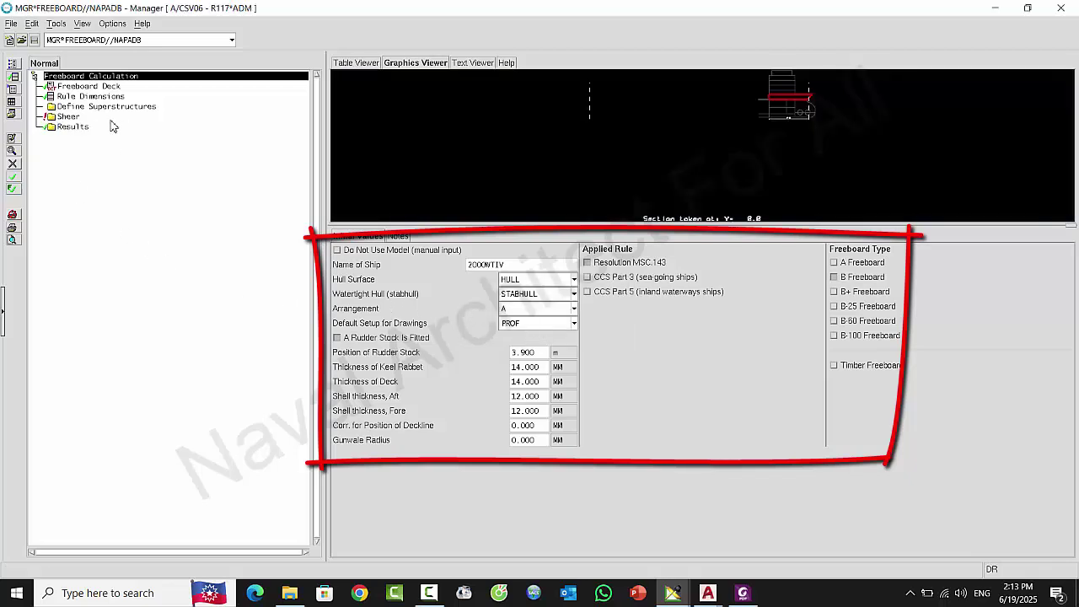
# Set the freeboard deck's height from baseline to 10.8 m and force update the Freeboard Deck and Rule Dimensions items
pyautogui.click(80, 88)
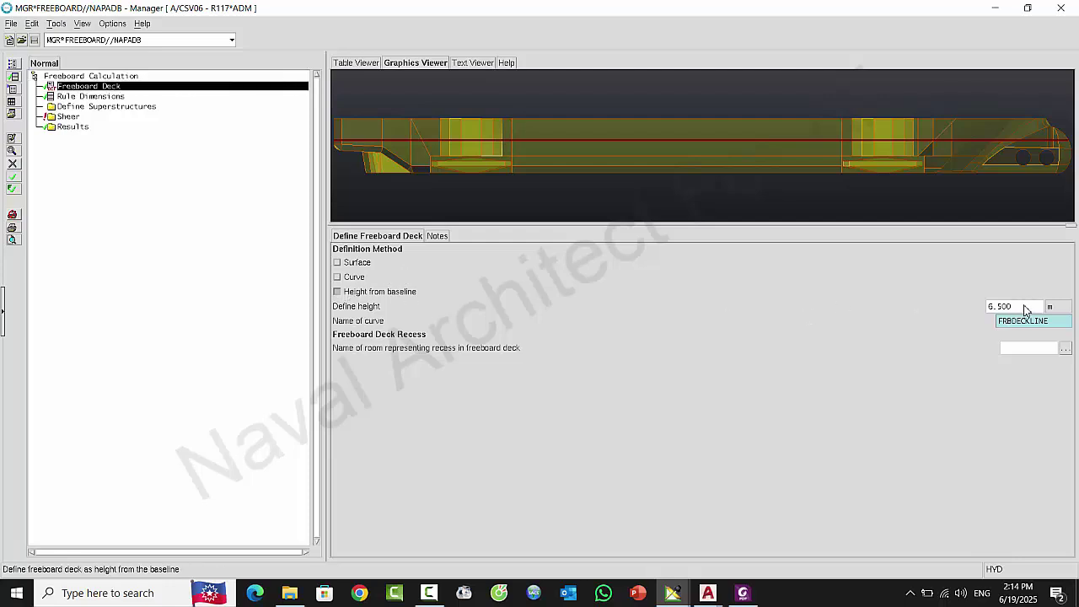
pyautogui.moveTo(1029, 308); pyautogui.dragTo(986, 306)
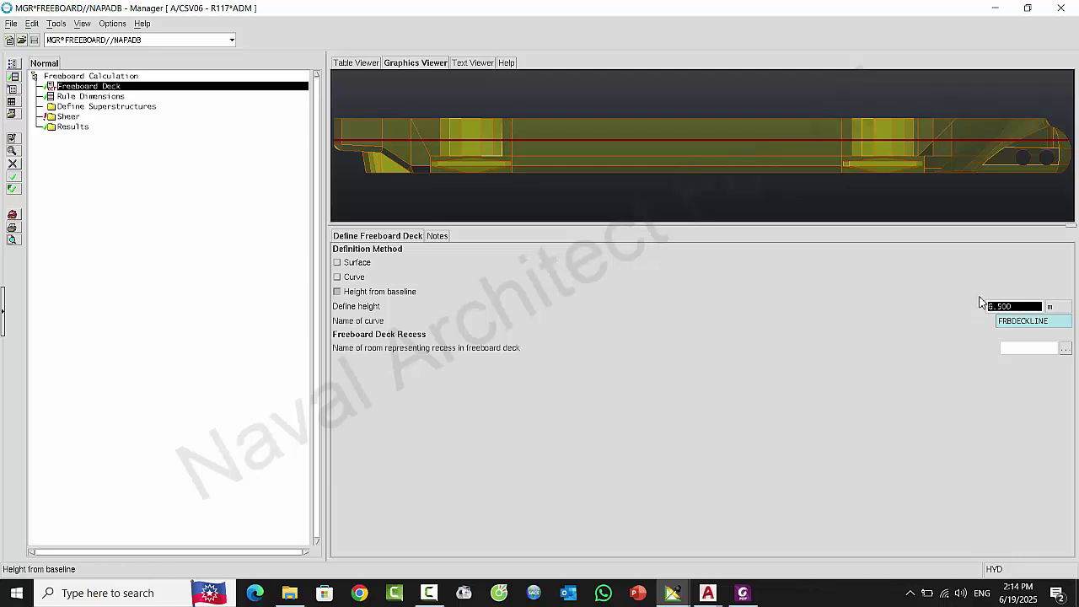
pyautogui.write('10.8')
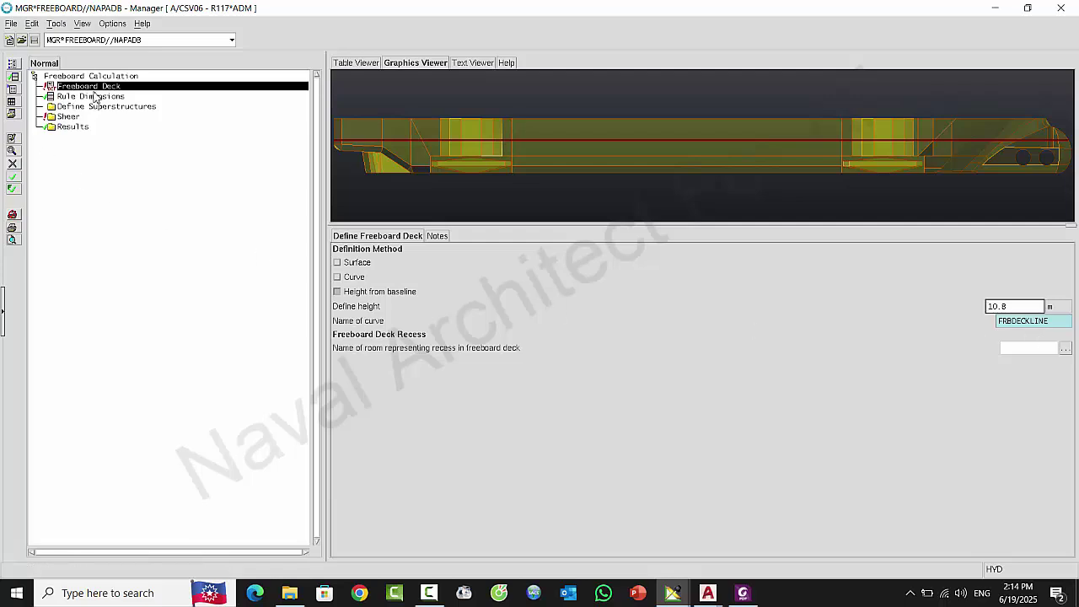
pyautogui.click(13, 190)
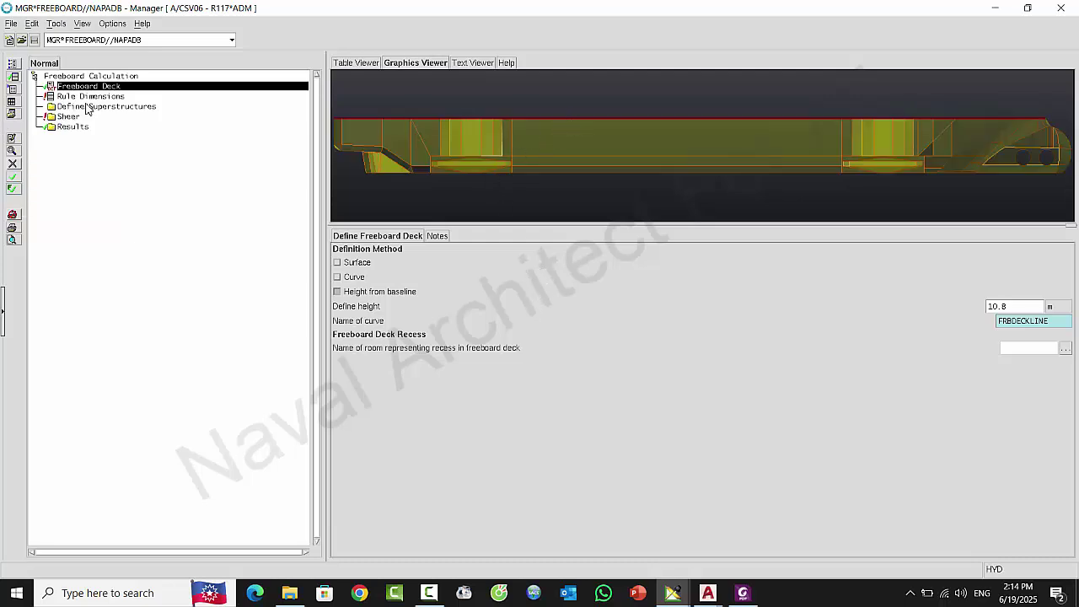
pyautogui.click(88, 96)
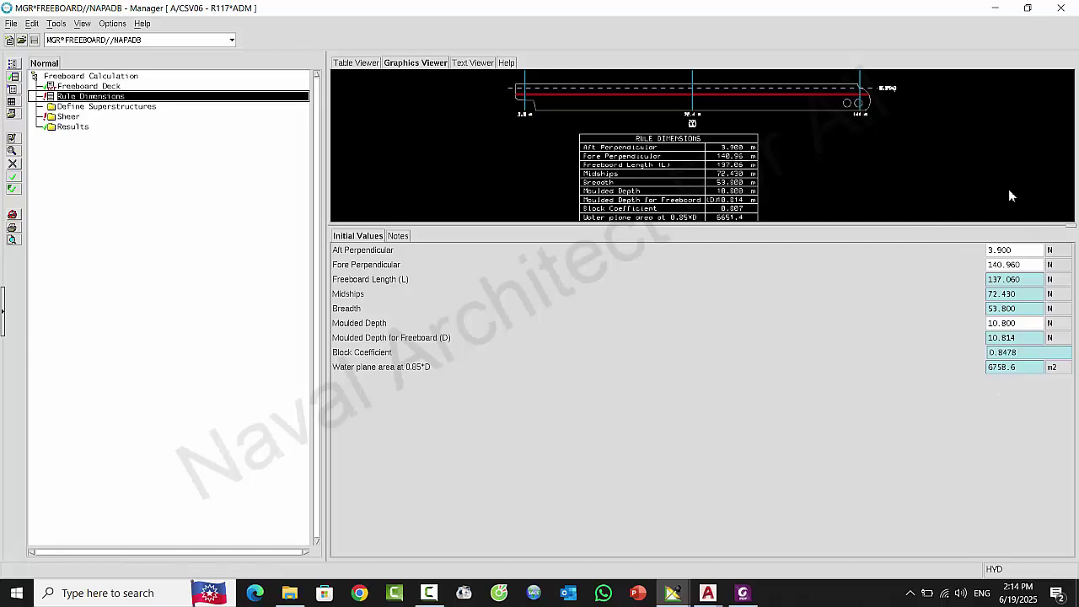
pyautogui.click(14, 194)
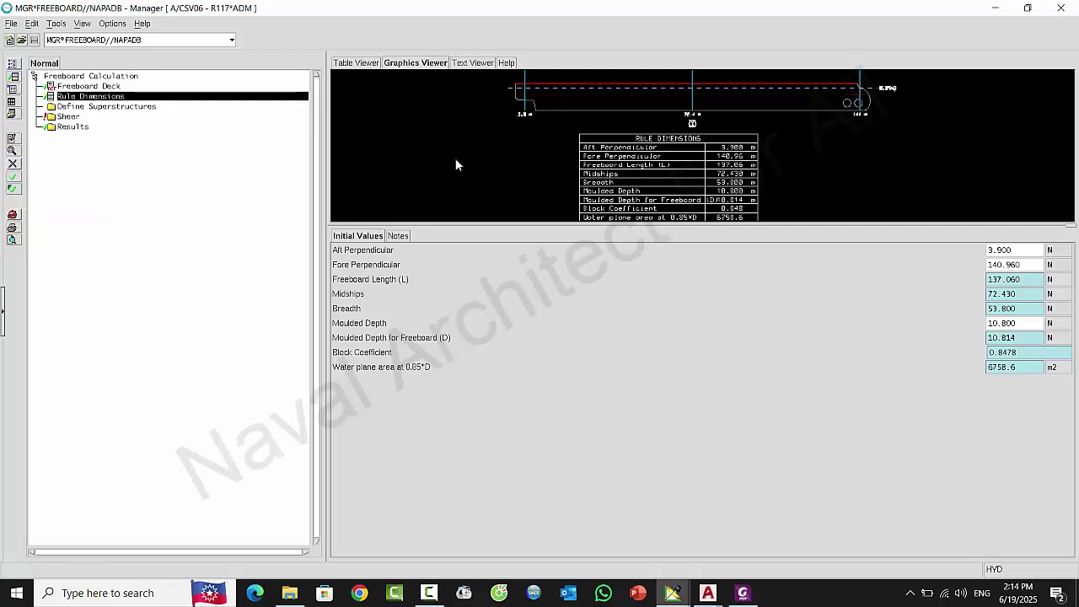
# Define the forecastle superstructure by room, using the FORECASTLE room from the project database, and update its definition
pyautogui.click(88, 106)
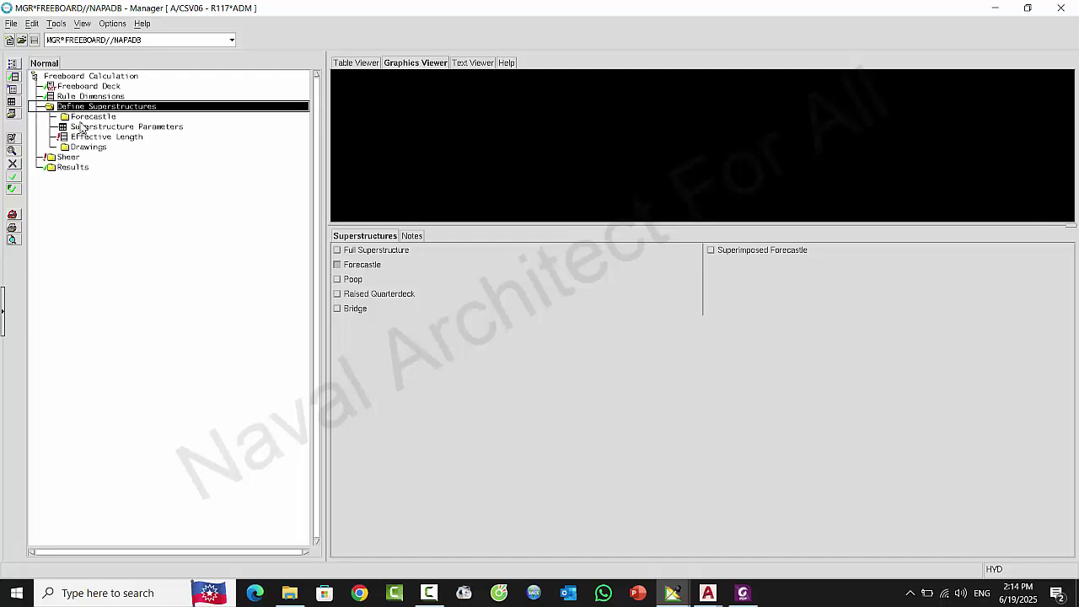
pyautogui.click(81, 117)
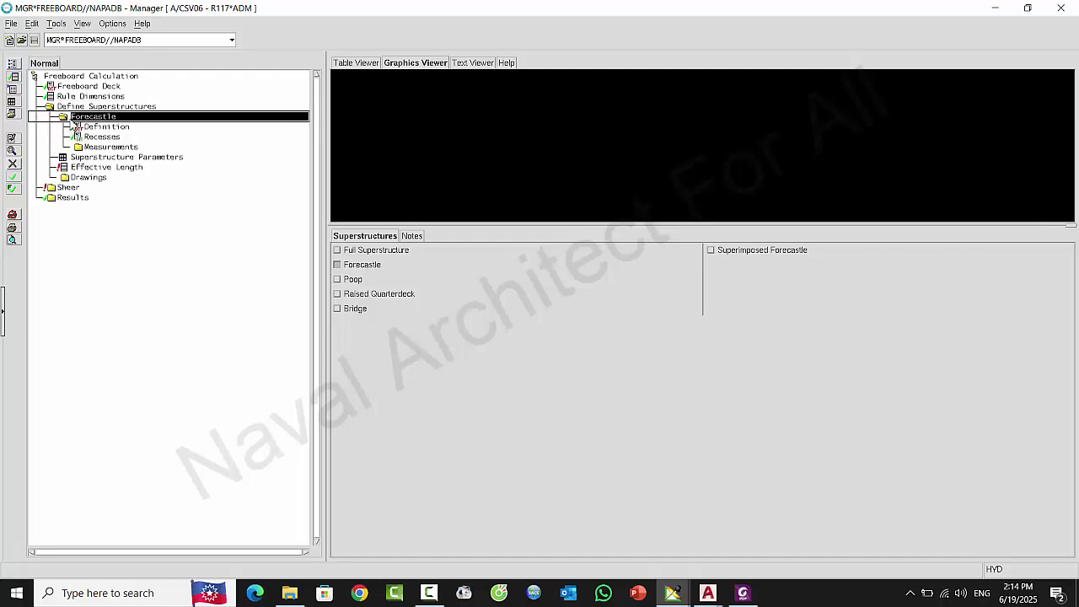
pyautogui.click(107, 127)
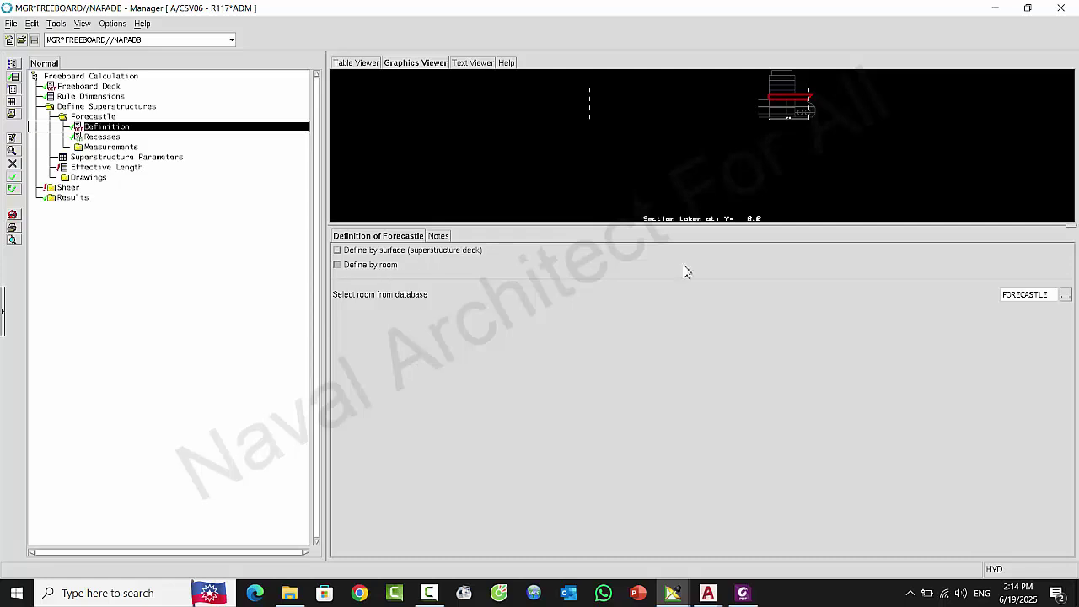
pyautogui.click(1065, 297)
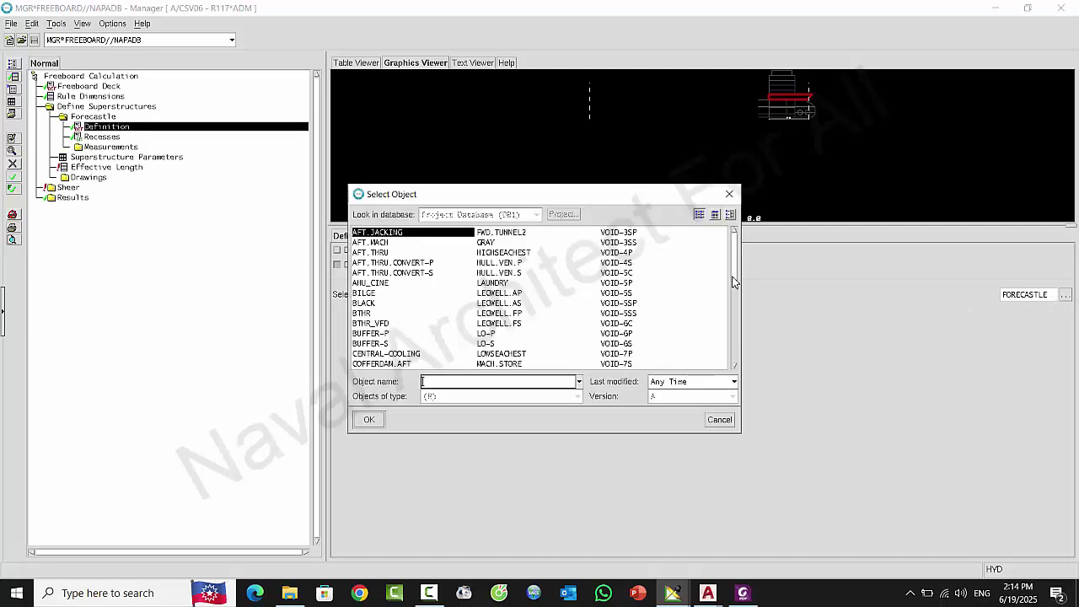
pyautogui.moveTo(732, 282); pyautogui.dragTo(712, 367)
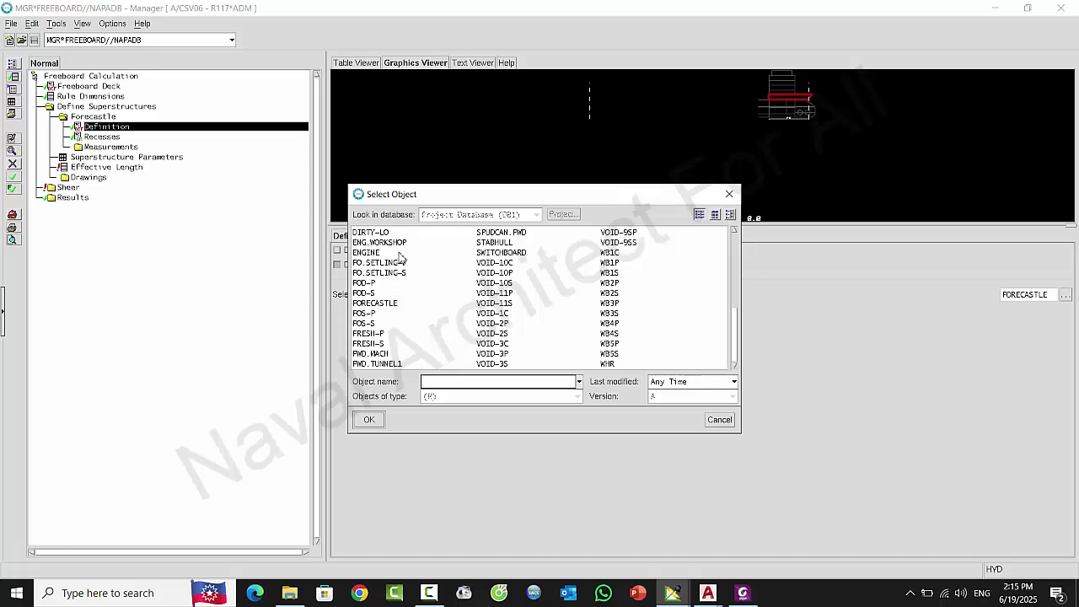
pyautogui.click(390, 306)
pyautogui.click(368, 419)
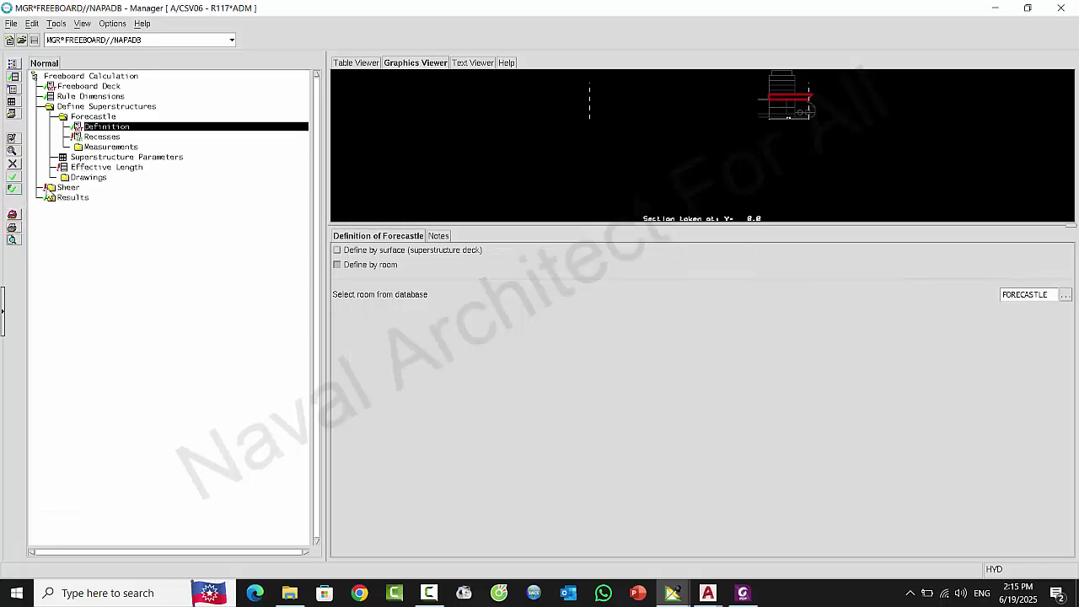
# Force update the forecastle's Recesses item and its Length and Breadth measurements
pyautogui.click(102, 138)
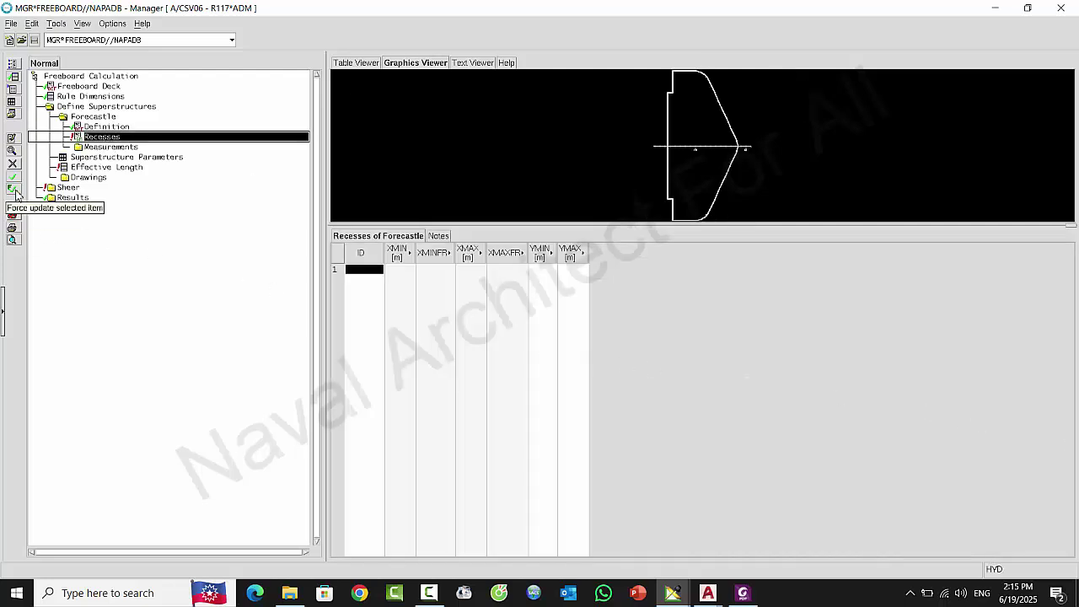
pyautogui.click(12, 188)
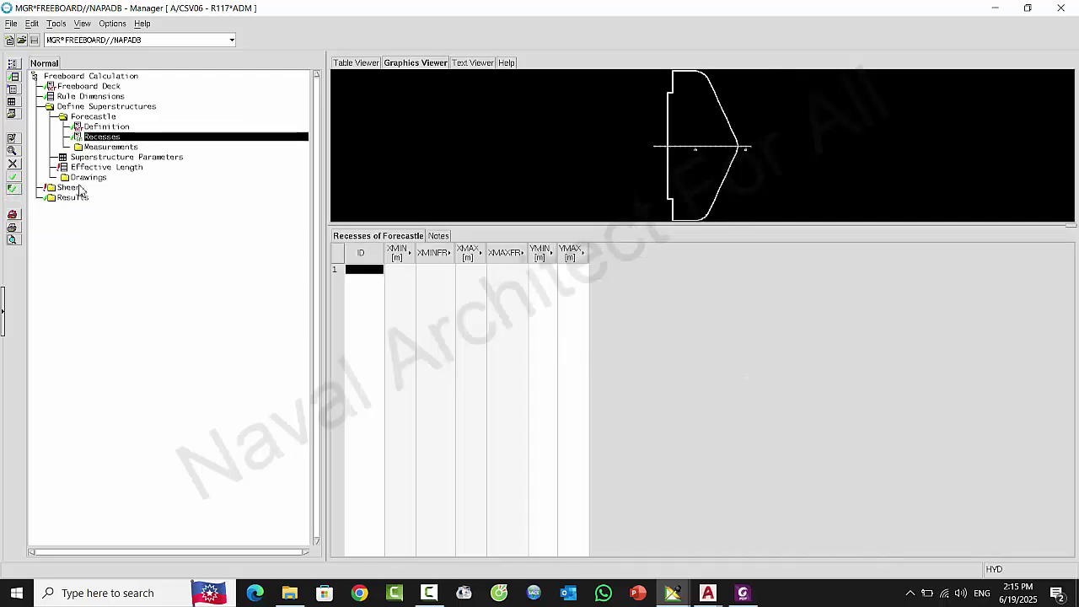
pyautogui.doubleClick(110, 147)
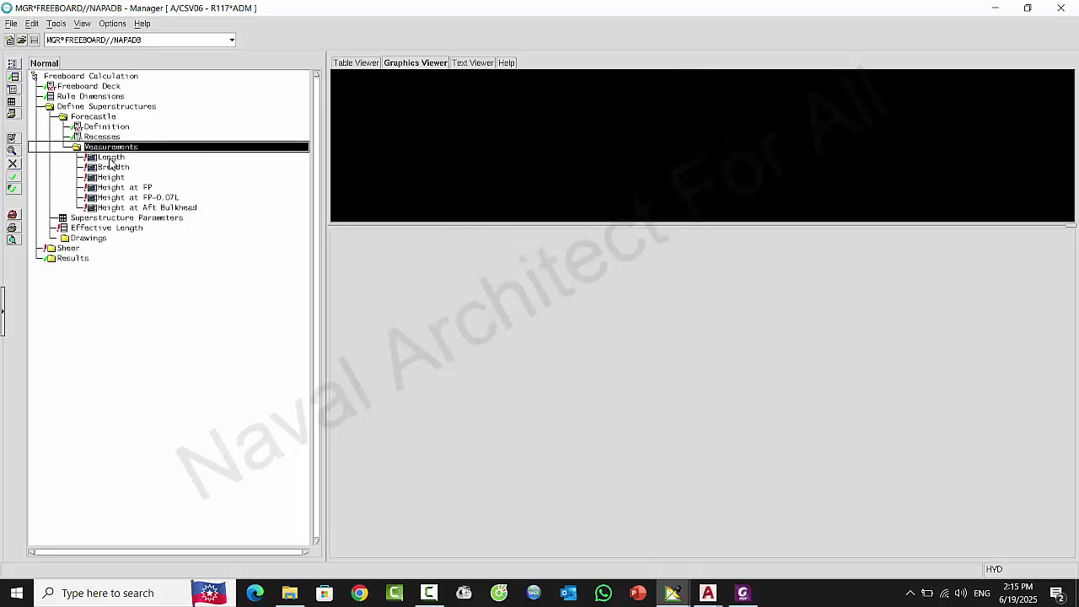
pyautogui.click(111, 157)
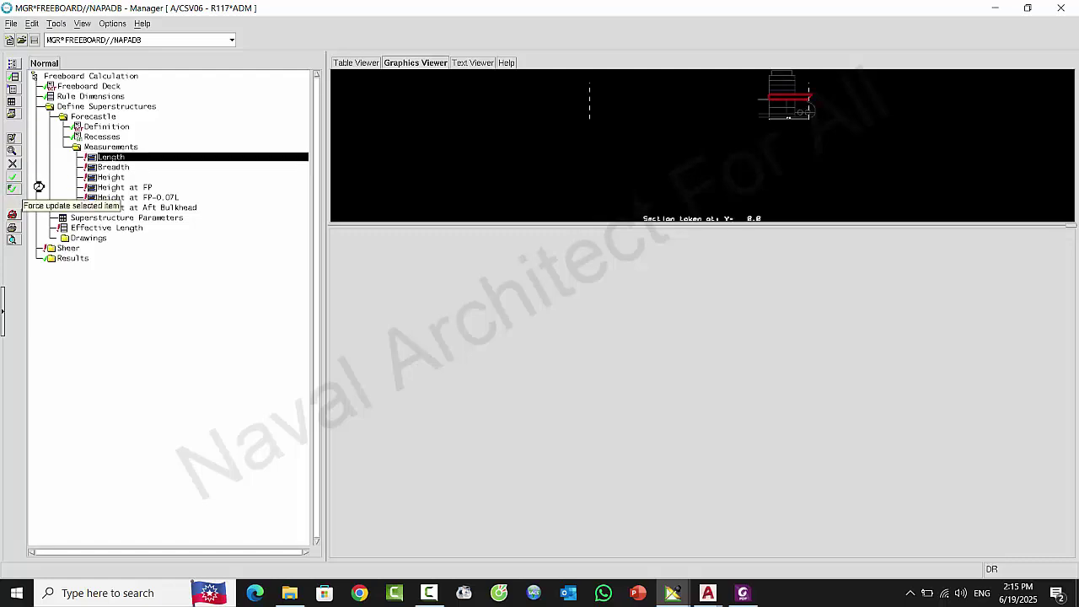
pyautogui.click(113, 167)
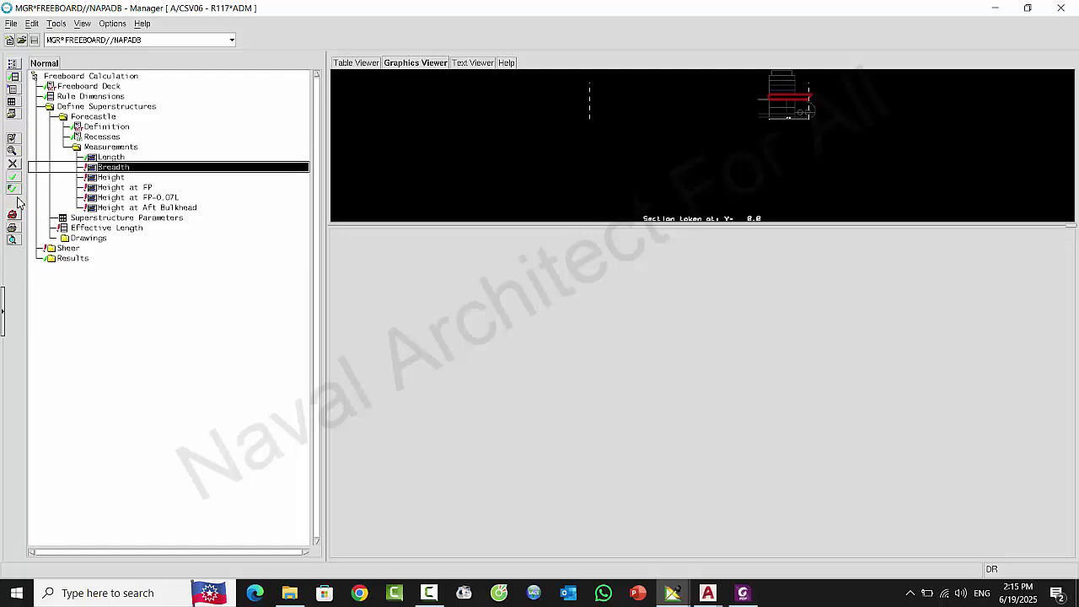
# Force update the forecastle's Height, Height at FP, Height at FP-0.07L and Height at Aft Bulkhead measurements
pyautogui.click(109, 177)
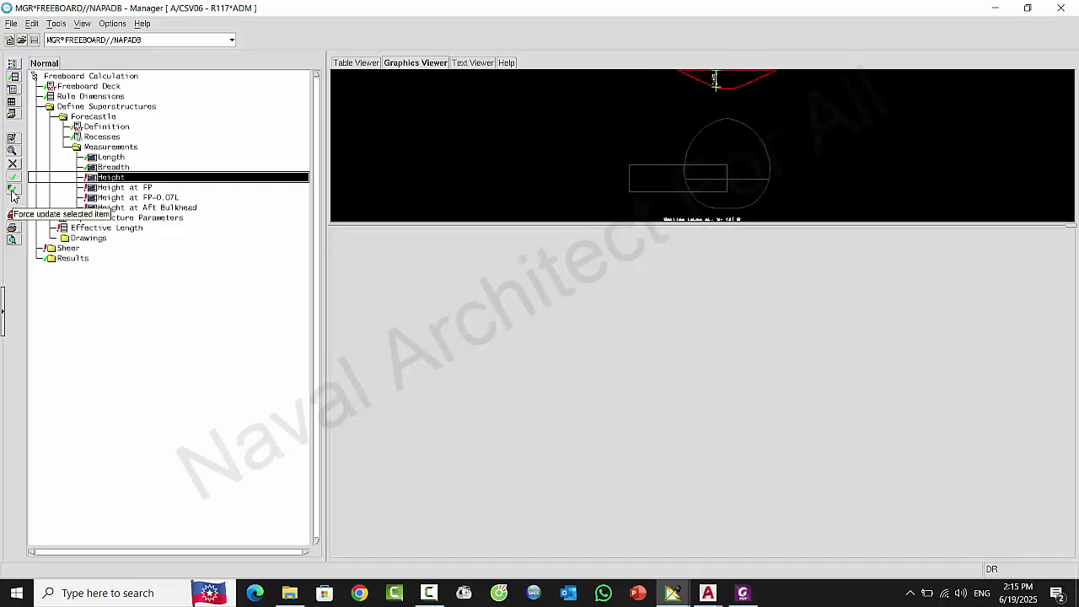
pyautogui.click(659, 314)
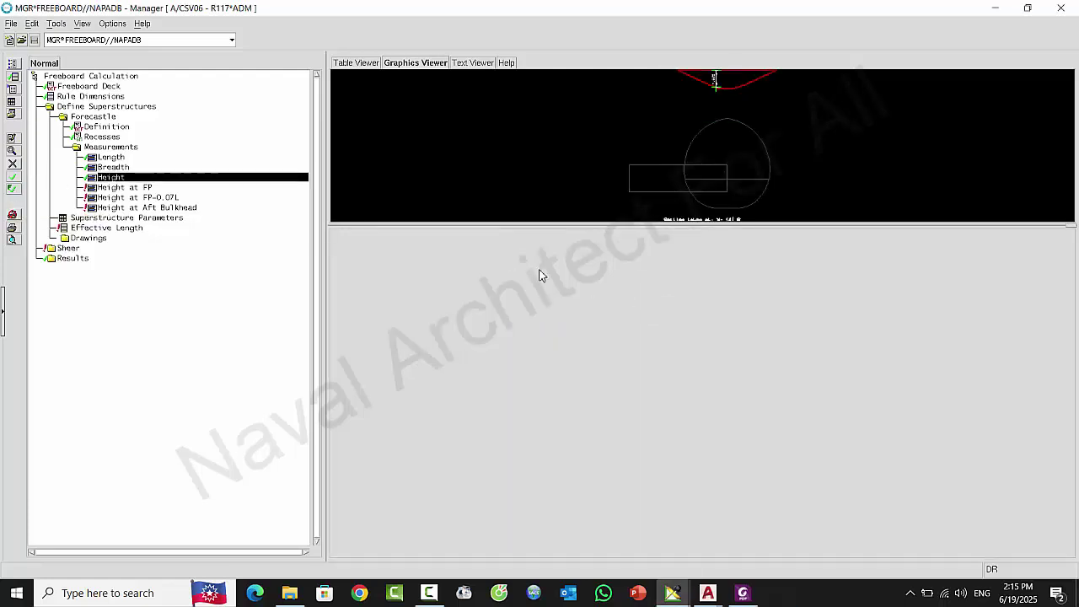
pyautogui.click(71, 188)
pyautogui.click(15, 190)
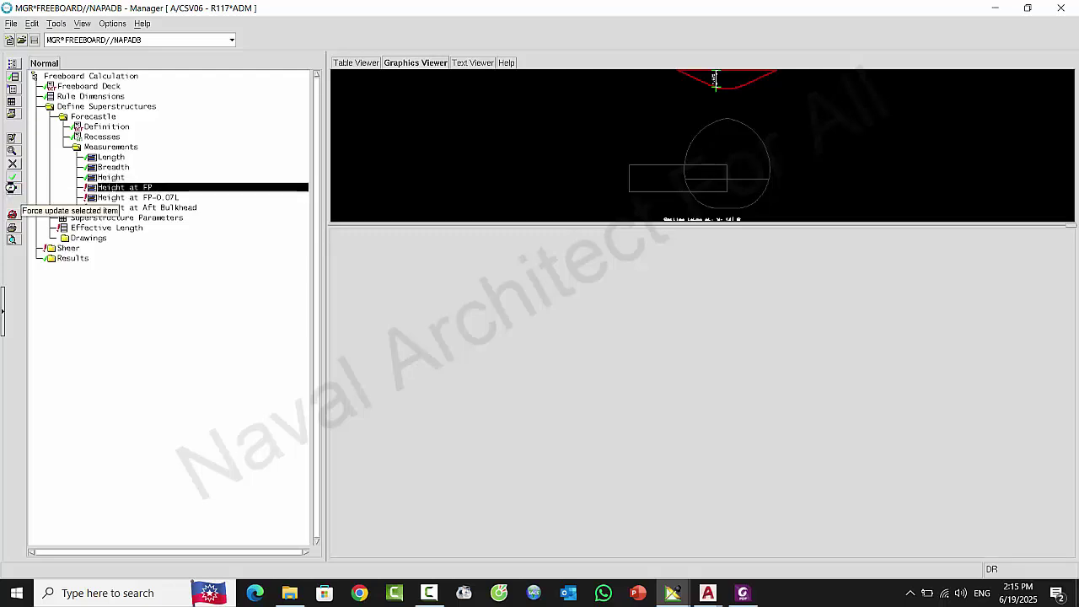
pyautogui.click(660, 306)
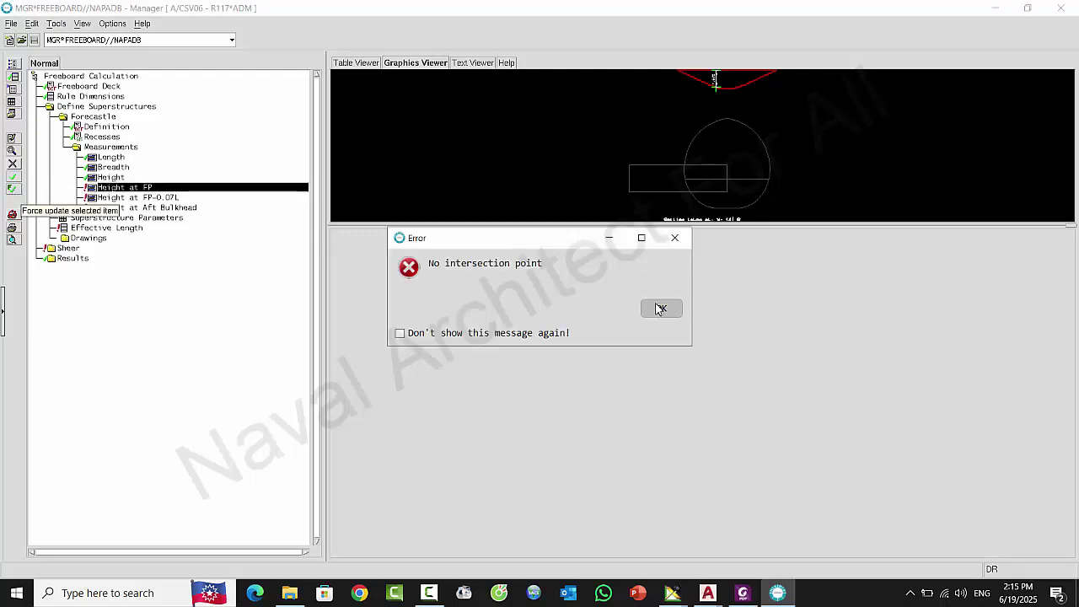
pyautogui.click(137, 198)
pyautogui.click(14, 191)
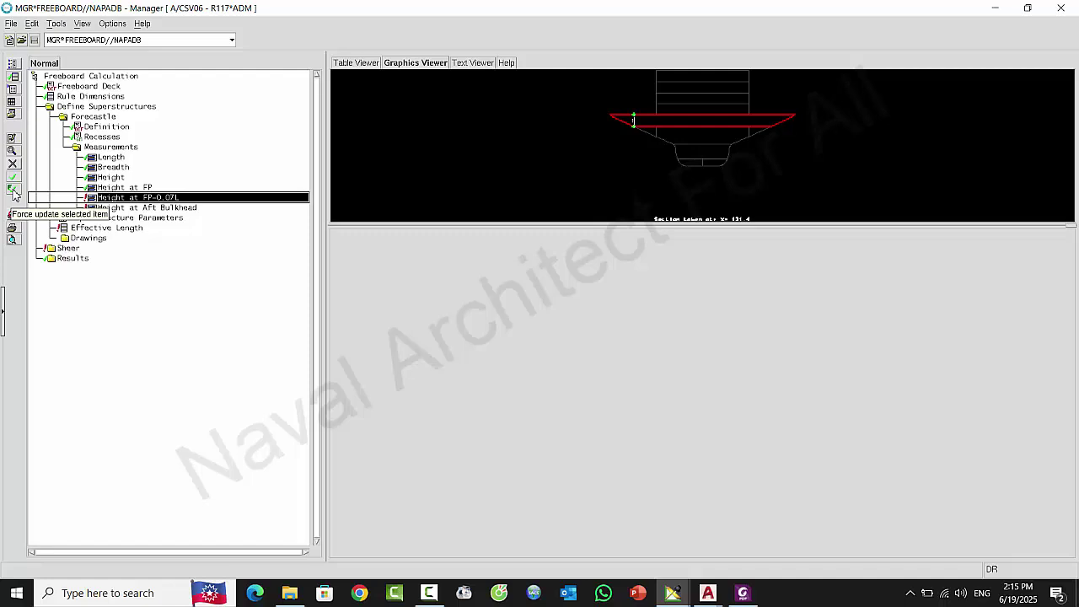
pyautogui.click(166, 208)
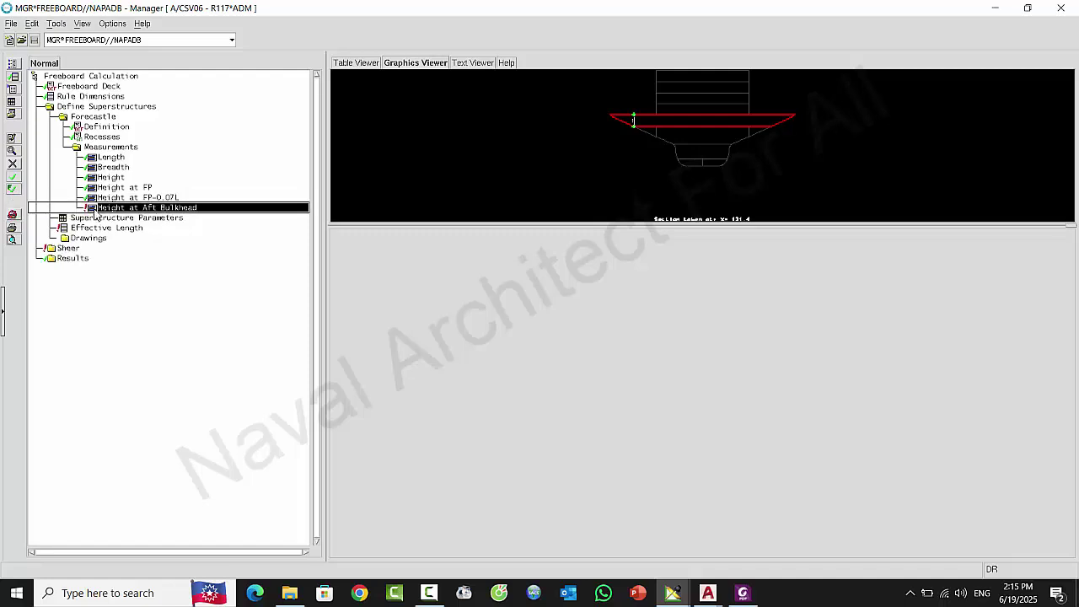
pyautogui.click(14, 190)
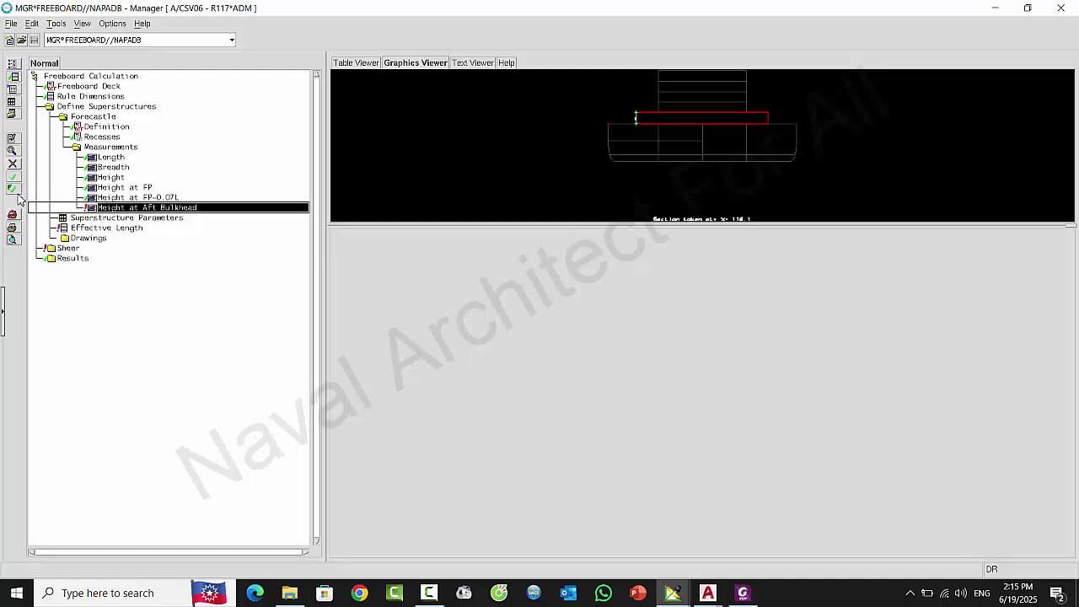
# Add a second entry of type SUPERSTRUCTURE to the Superstructure Parameters table
pyautogui.click(153, 219)
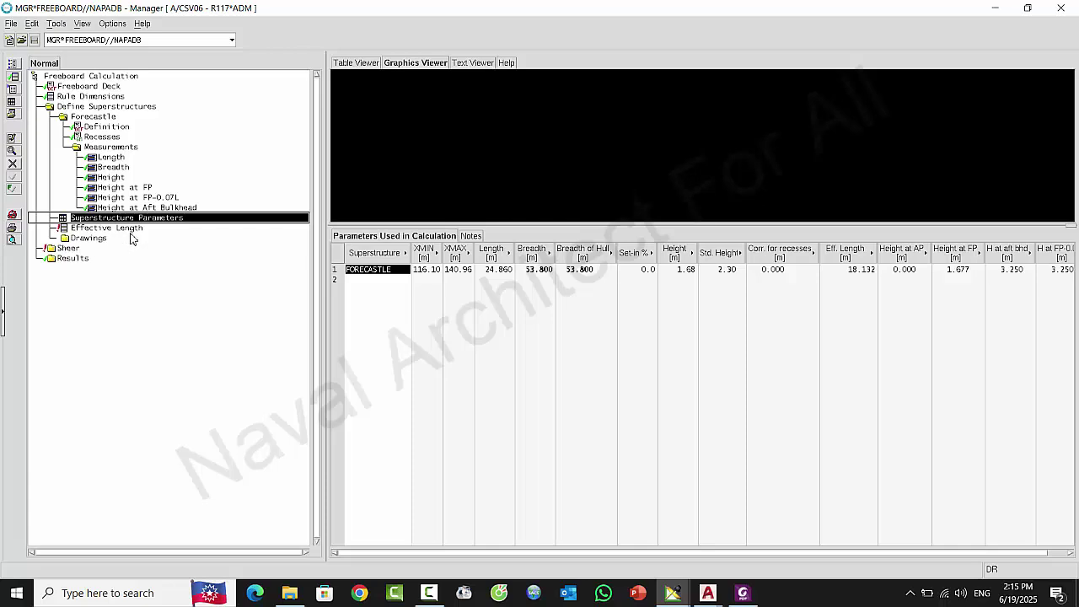
pyautogui.click(377, 280)
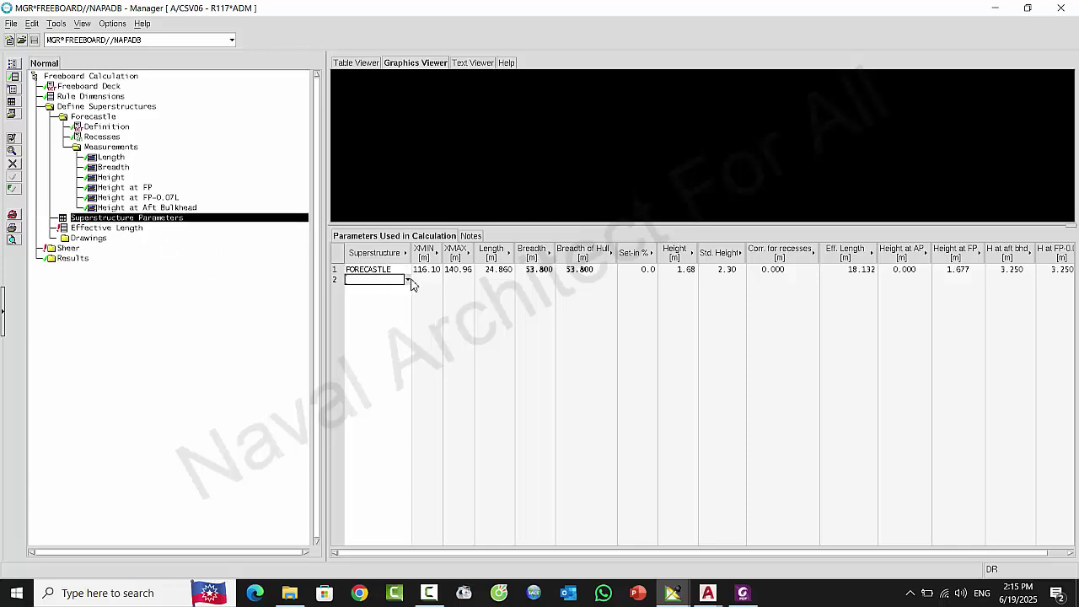
pyautogui.click(408, 280)
pyautogui.click(398, 301)
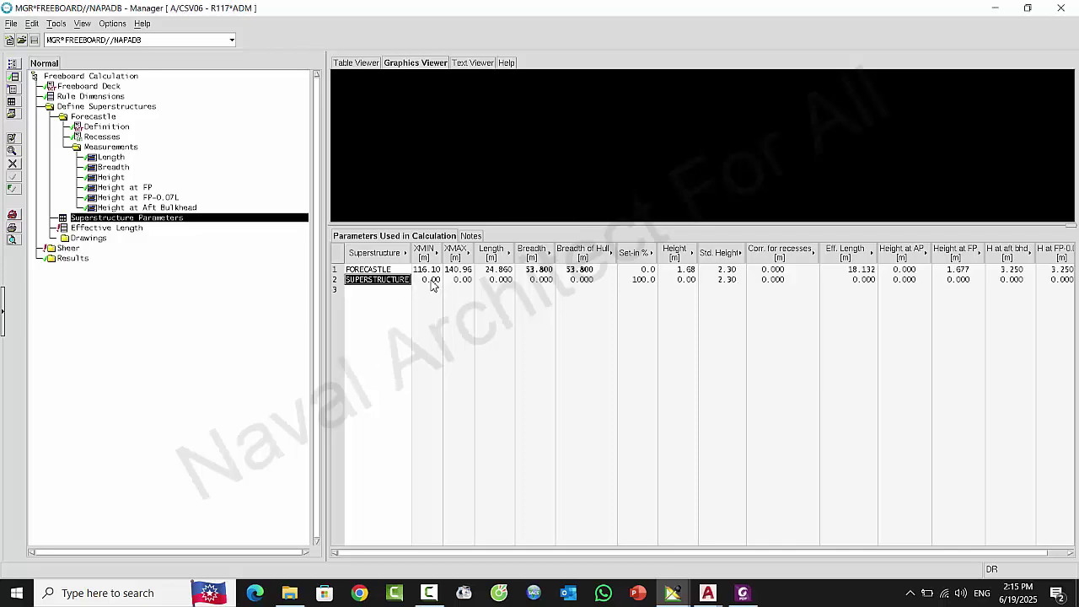
# Set the SUPERSTRUCTURE entry's XMIN to 116.1 m and XMAX to 132.3 m
pyautogui.click(430, 281)
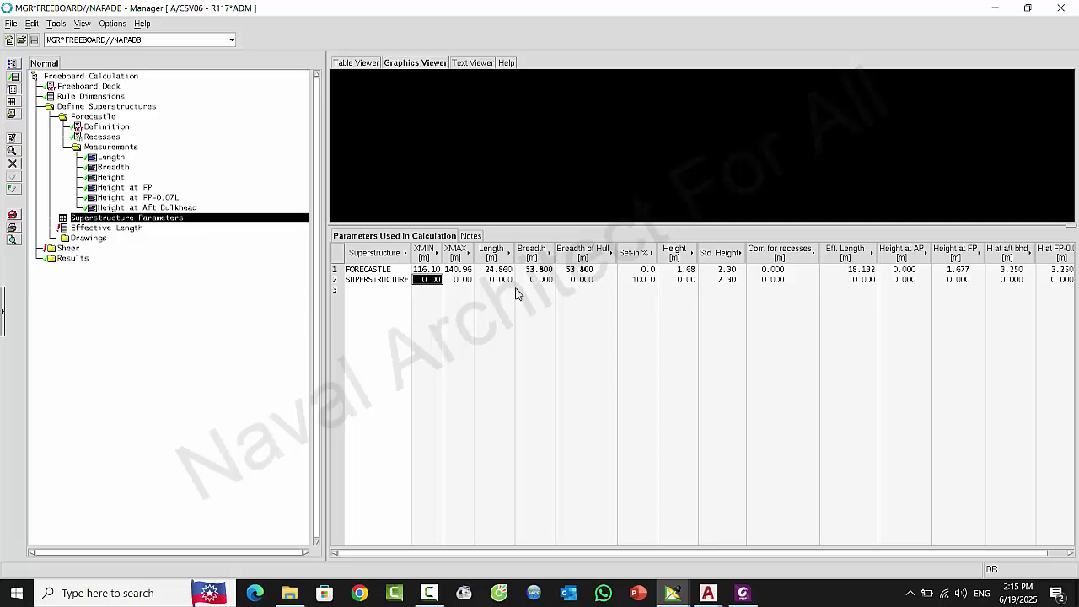
pyautogui.write('116.1')
pyautogui.press('Return')
pyautogui.click(458, 281)
pyautogui.write('1')
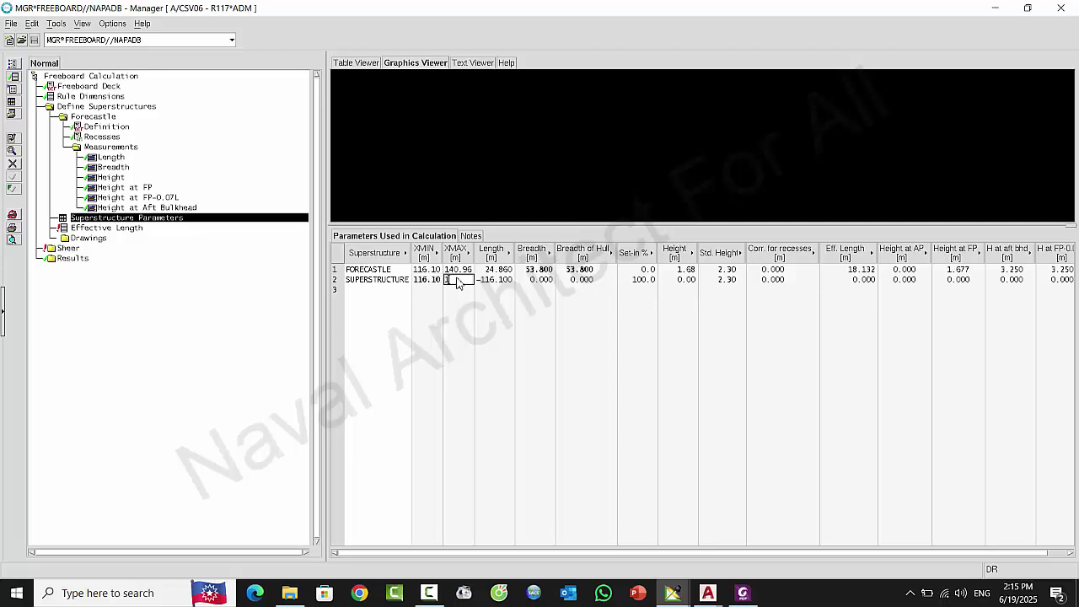
pyautogui.write('32.3')
pyautogui.press('Return')
# Set the SUPERSTRUCTURE entry's breadth and breadth of hull to 53.8 m and its height to 13.1 m
pyautogui.click(537, 282)
pyautogui.write('5')
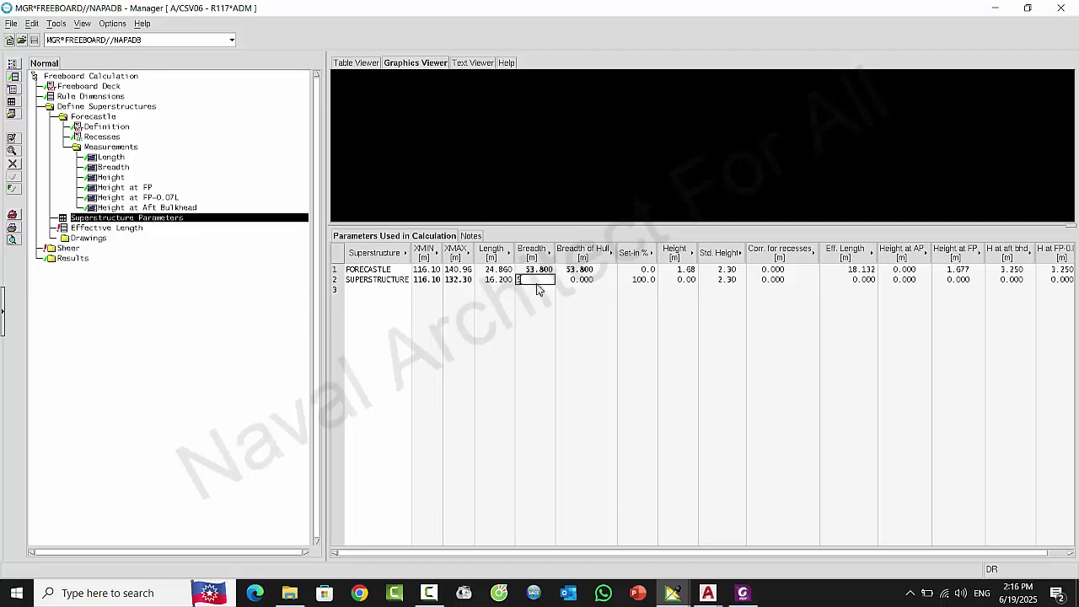
pyautogui.write('3.8')
pyautogui.press('Return')
pyautogui.click(577, 281)
pyautogui.write('5')
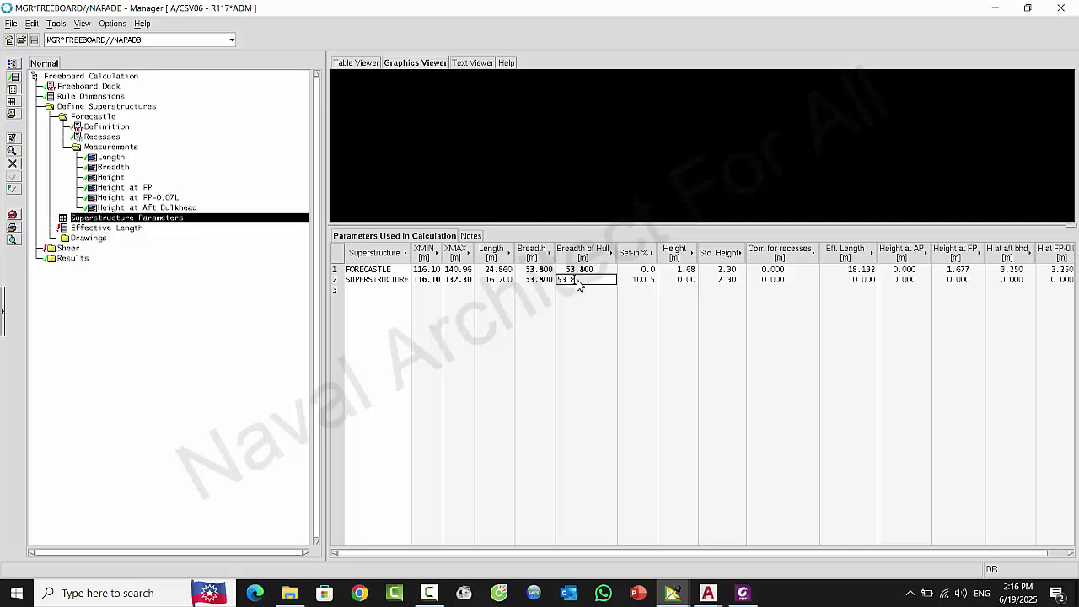
pyautogui.press('Return')
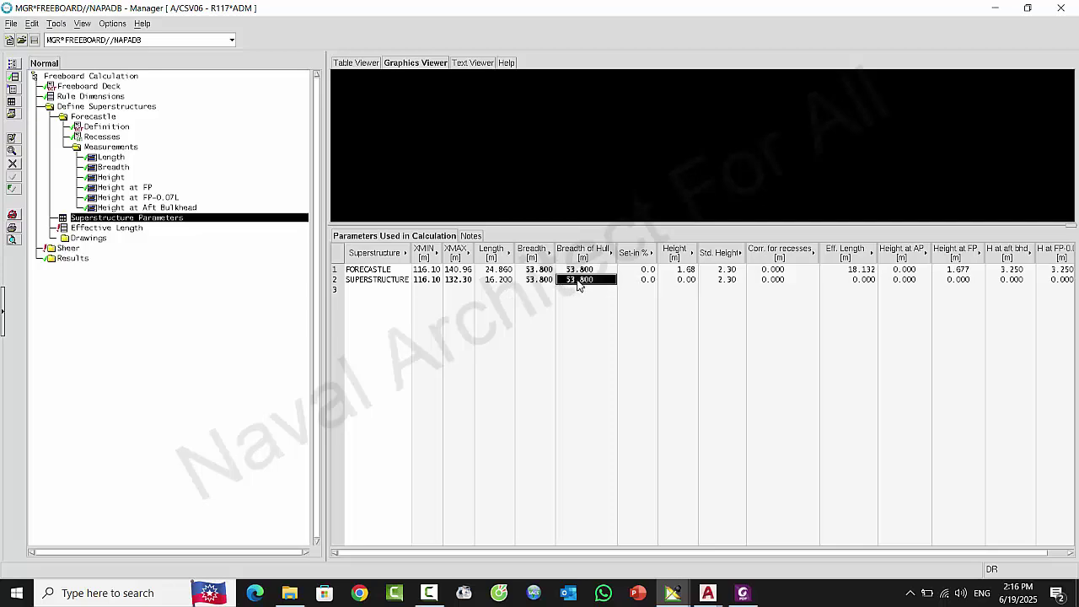
pyautogui.click(677, 281)
pyautogui.write('13.1')
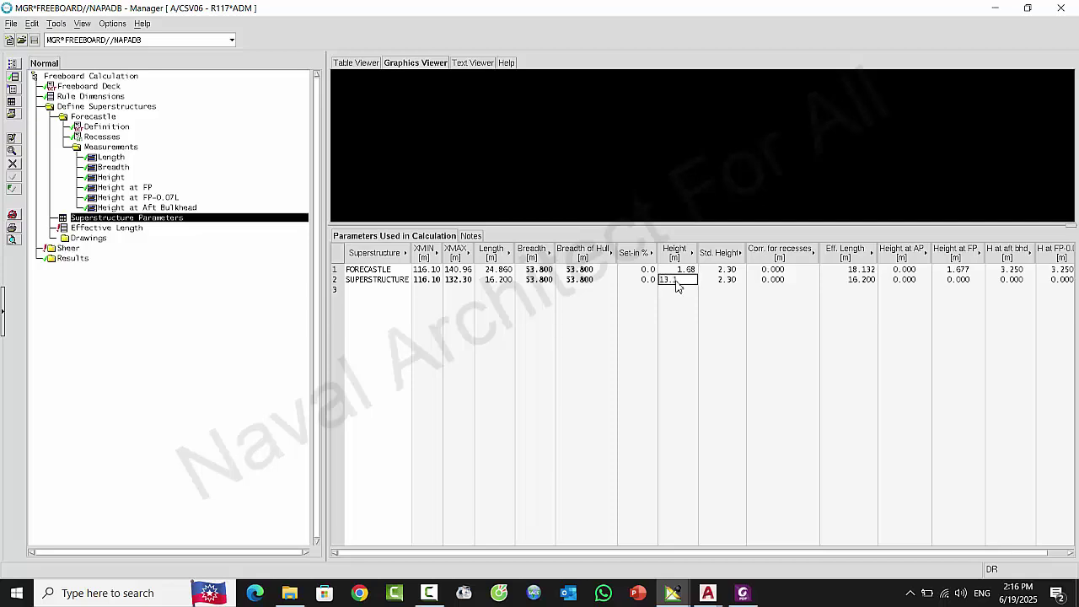
pyautogui.press('Return')
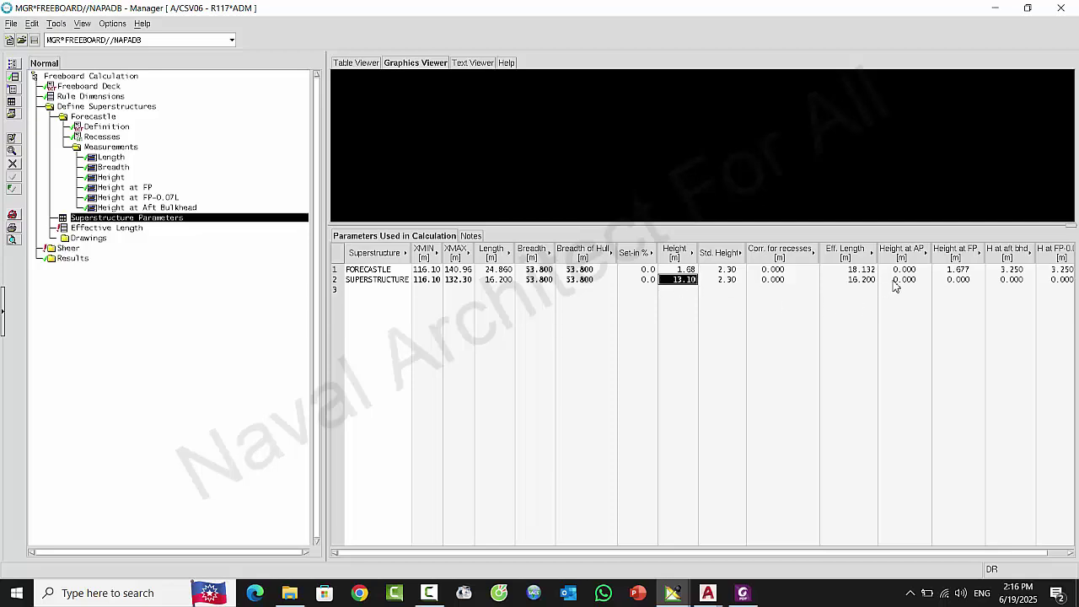
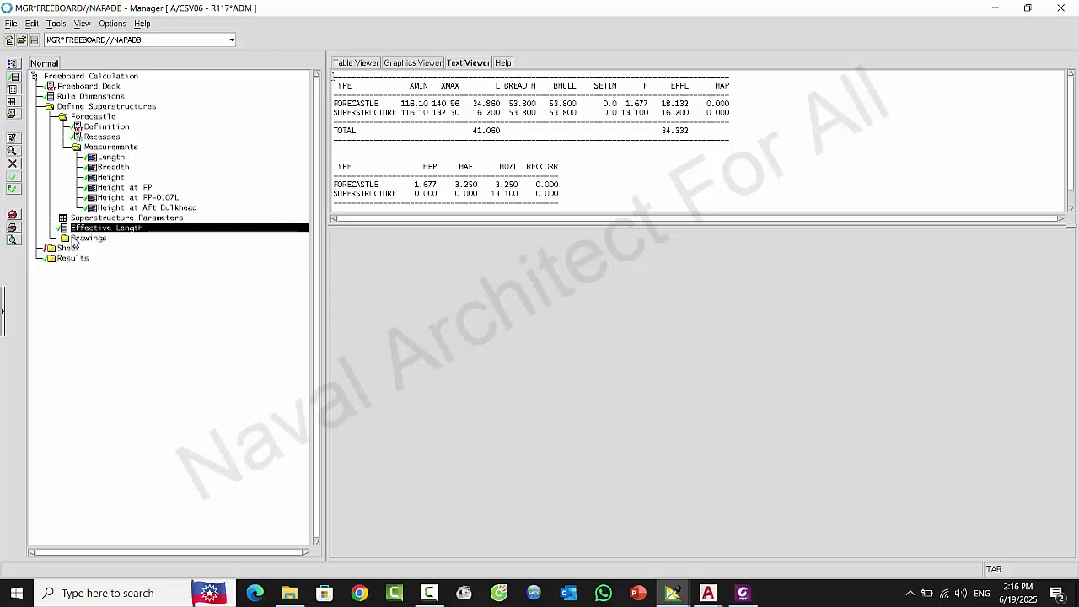
# Force update the Profile and Deck Plan drawings of the superstructures
pyautogui.doubleClick(74, 240)
pyautogui.click(99, 248)
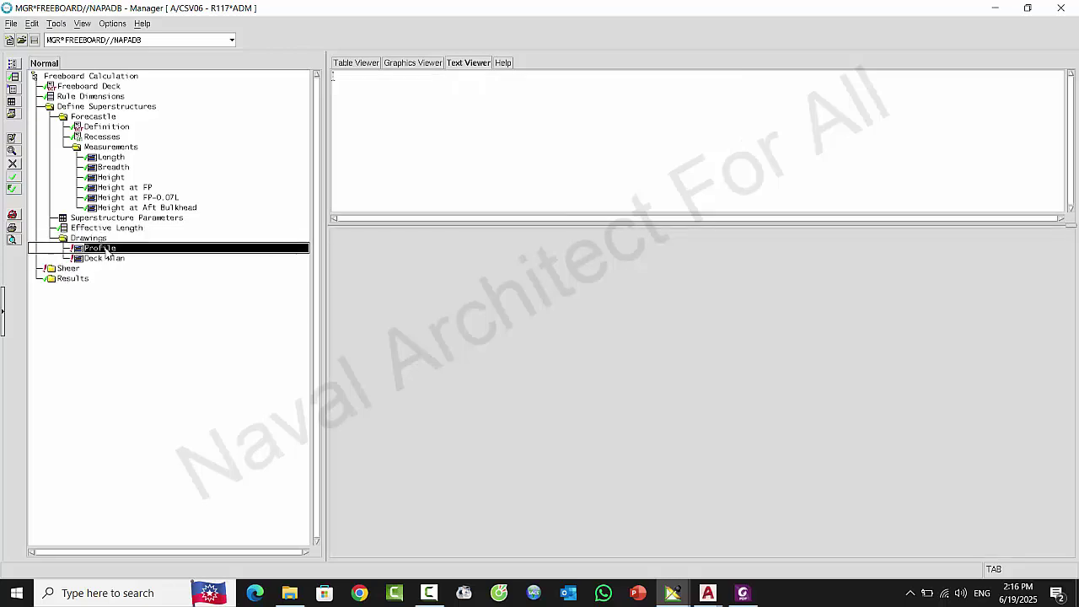
pyautogui.click(12, 192)
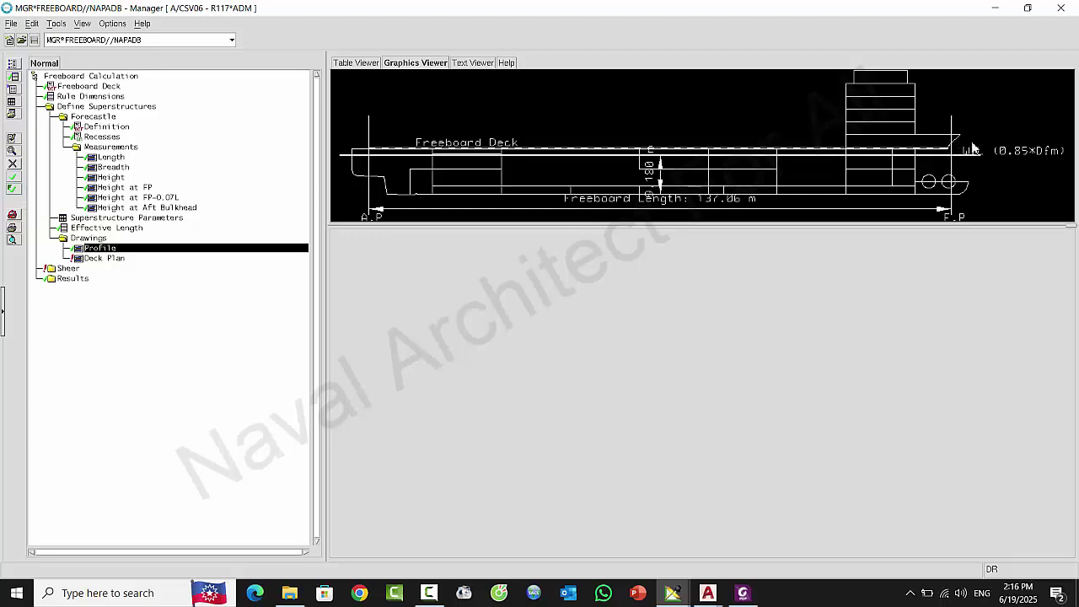
pyautogui.click(105, 259)
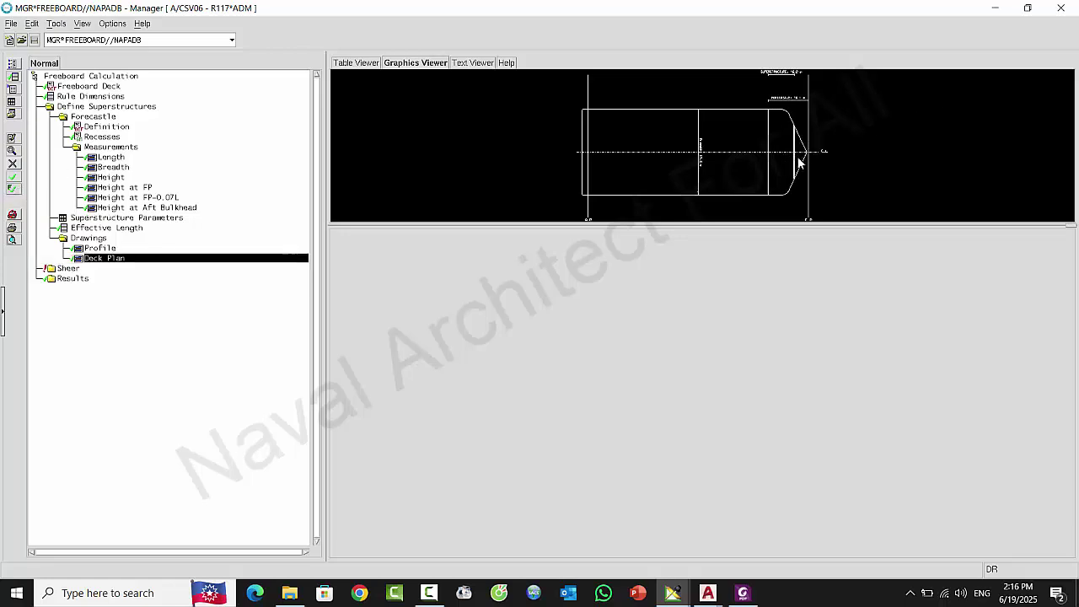
# Review the actual sheer values at the AP and forward stations in Sheer Definition and force update the item
pyautogui.doubleClick(65, 269)
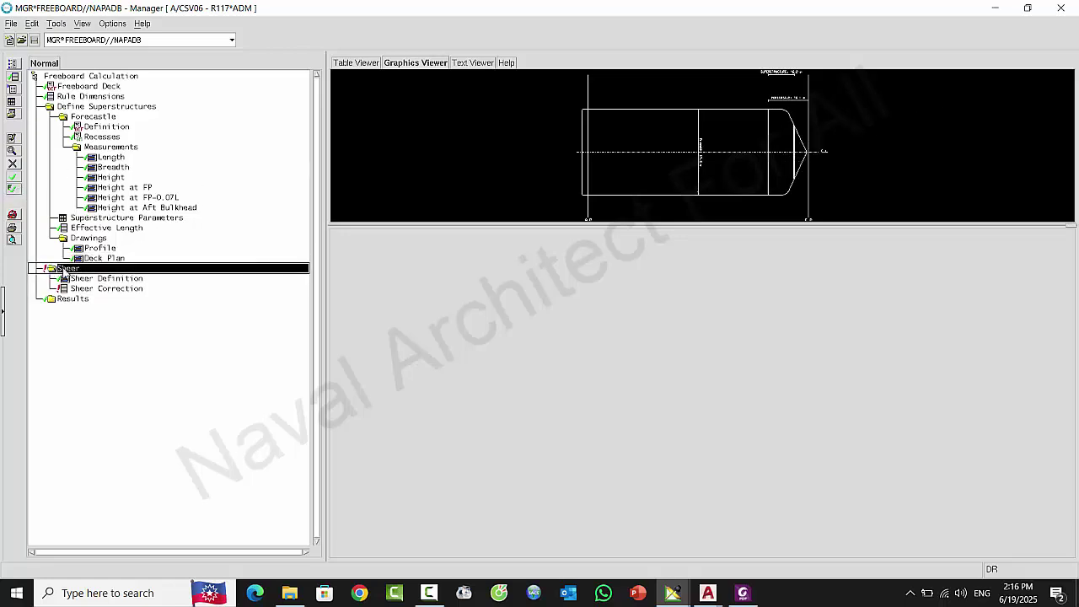
pyautogui.click(120, 279)
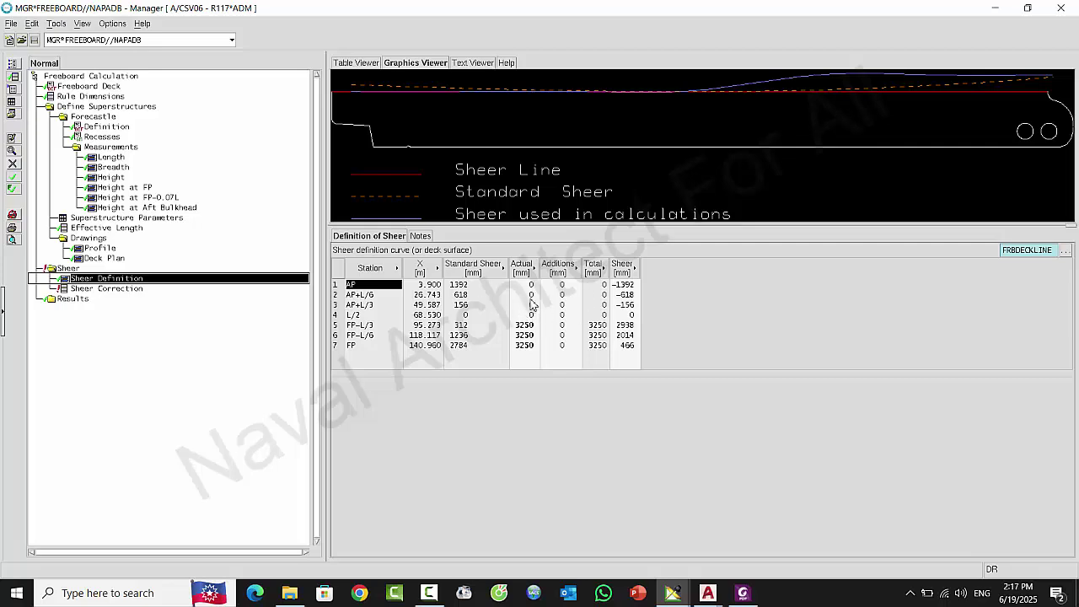
pyautogui.click(524, 335)
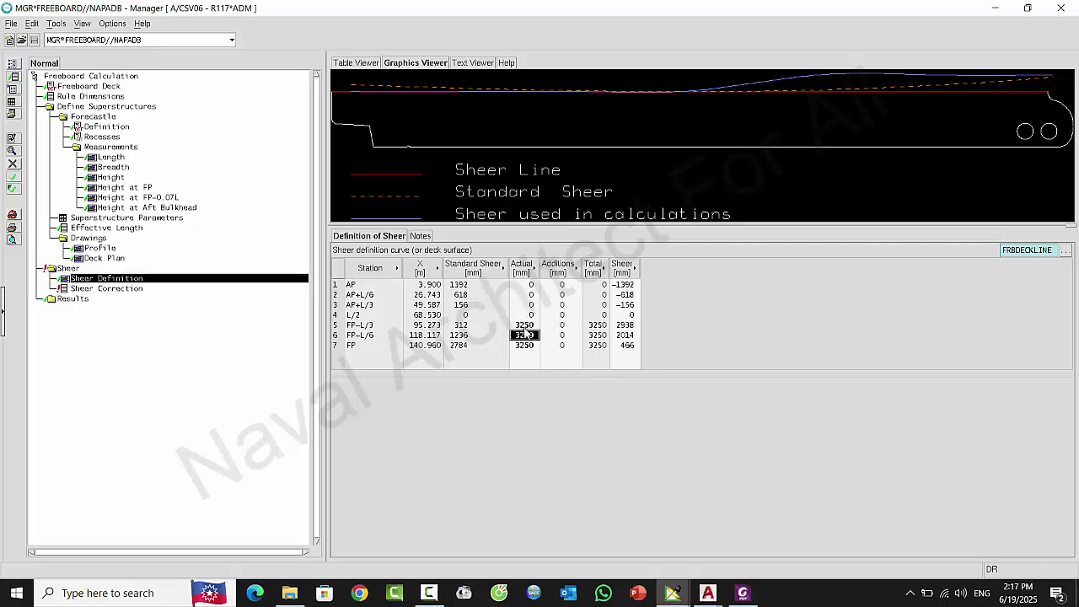
pyautogui.click(525, 325)
pyautogui.click(525, 345)
pyautogui.click(524, 284)
pyautogui.click(9, 194)
# Force update the Sheer Correction item and dismiss the superstructure type error
pyautogui.click(99, 289)
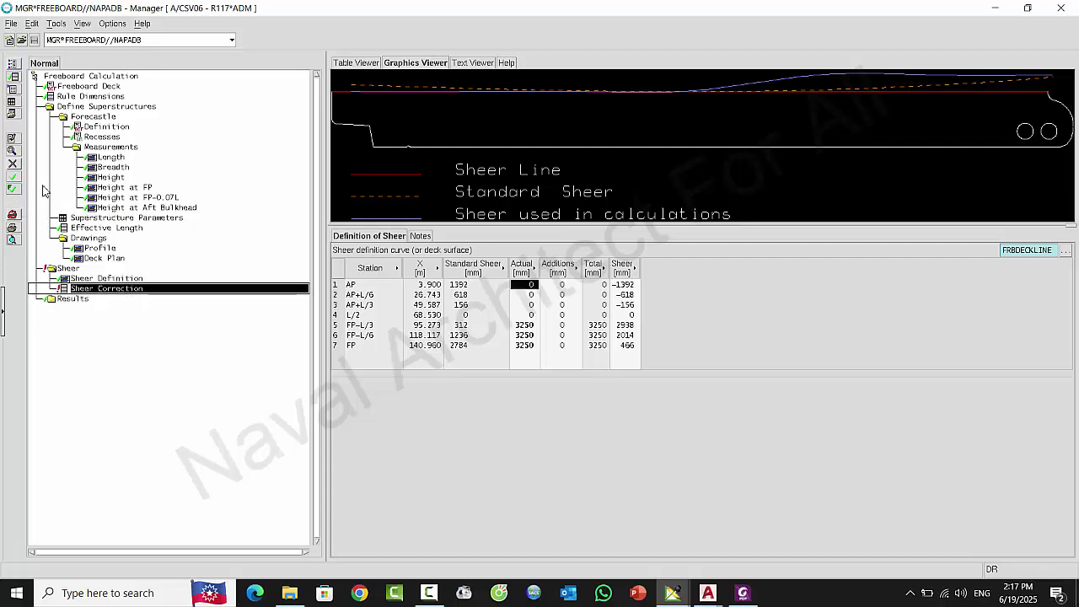
pyautogui.click(12, 192)
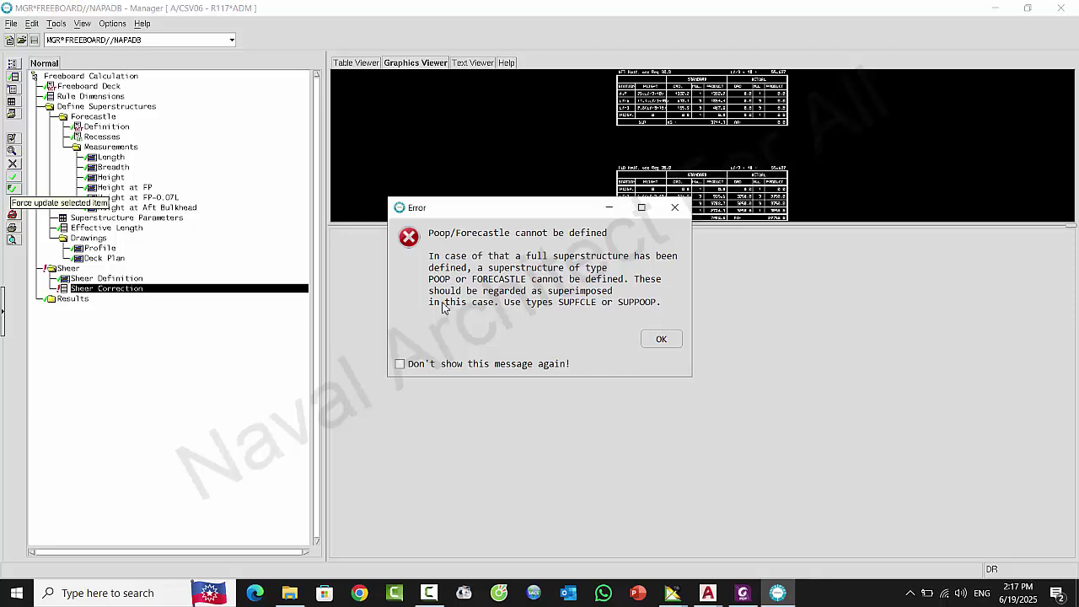
pyautogui.click(662, 339)
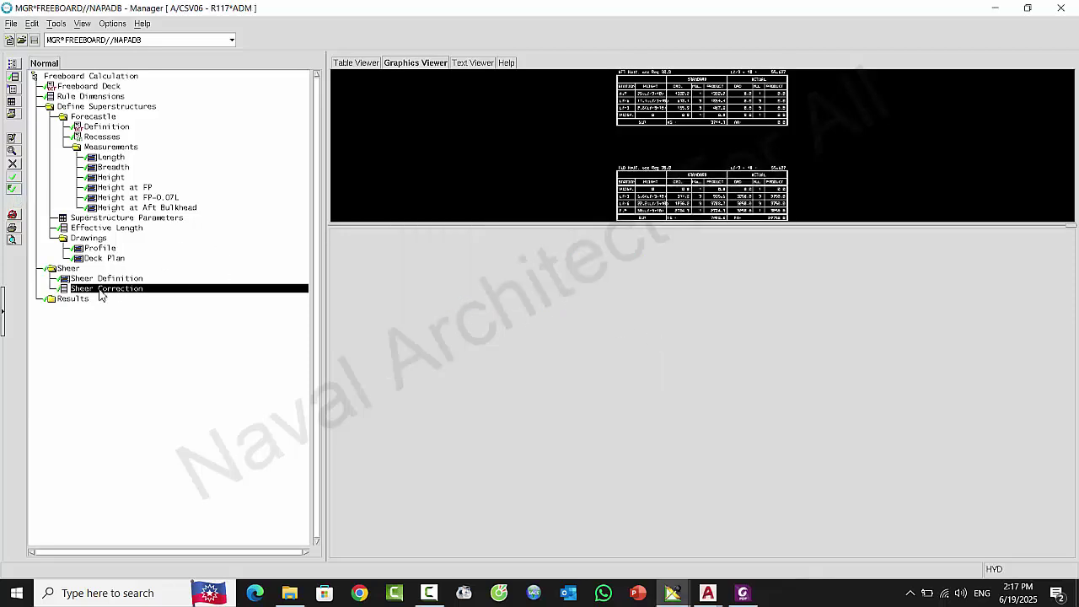
# View the Minimum Geometric Freeboard result and force update the whole Results folder
pyautogui.doubleClick(52, 300)
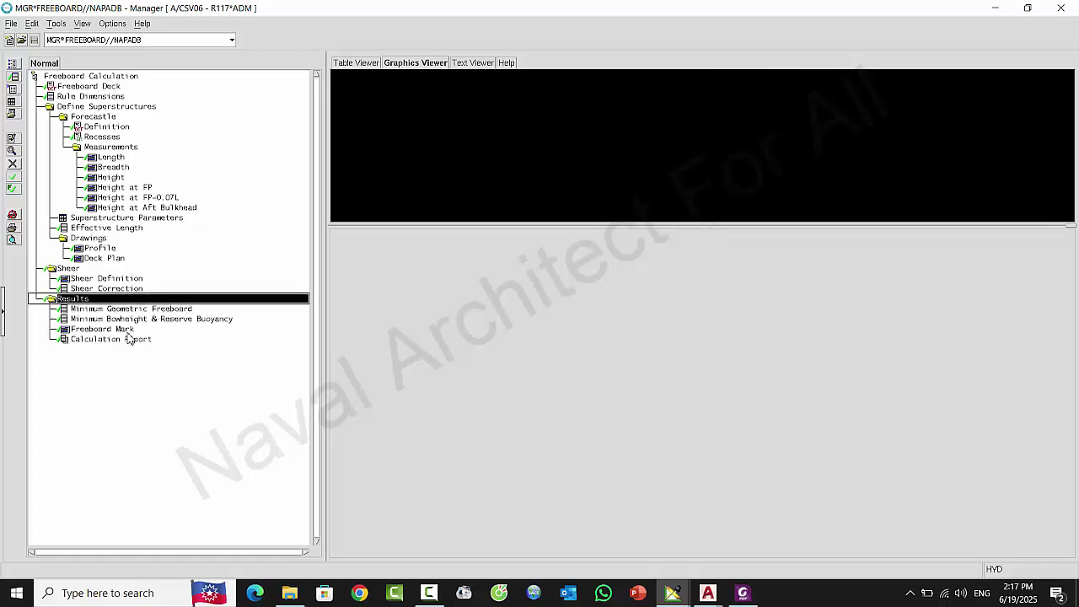
pyautogui.click(107, 309)
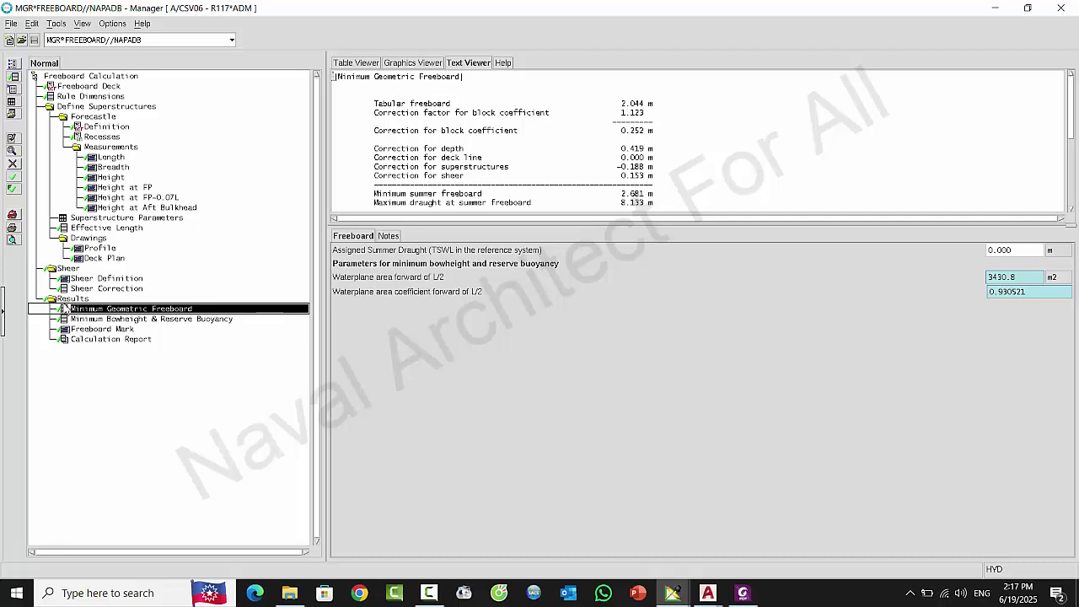
pyautogui.click(65, 300)
pyautogui.click(14, 191)
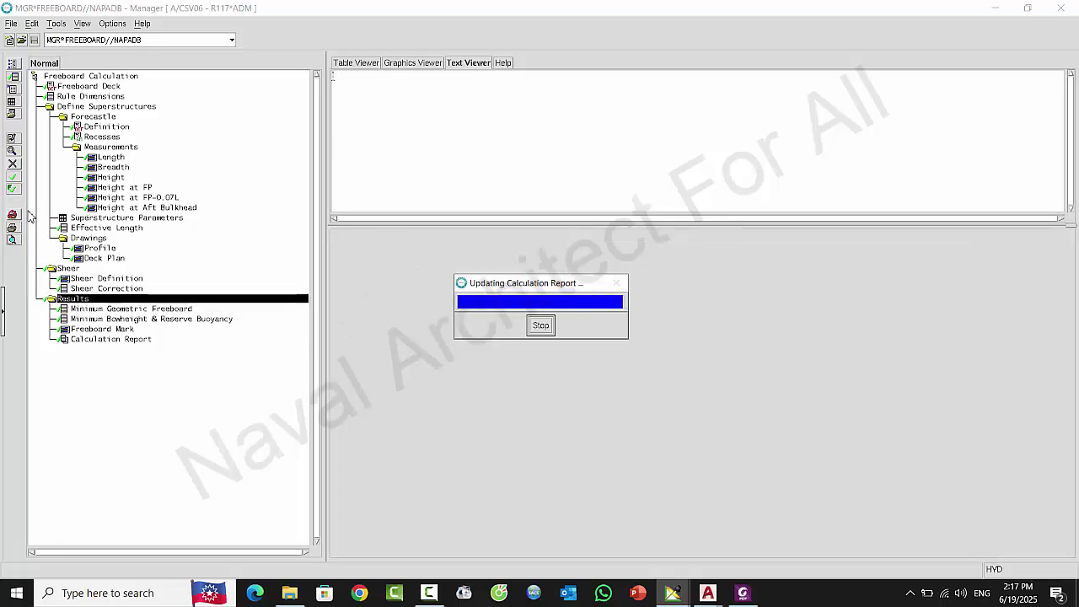
# Open the print setup for the Calculation Report and accept the Foxit PDF Editor Printer and the page setup
pyautogui.click(115, 340)
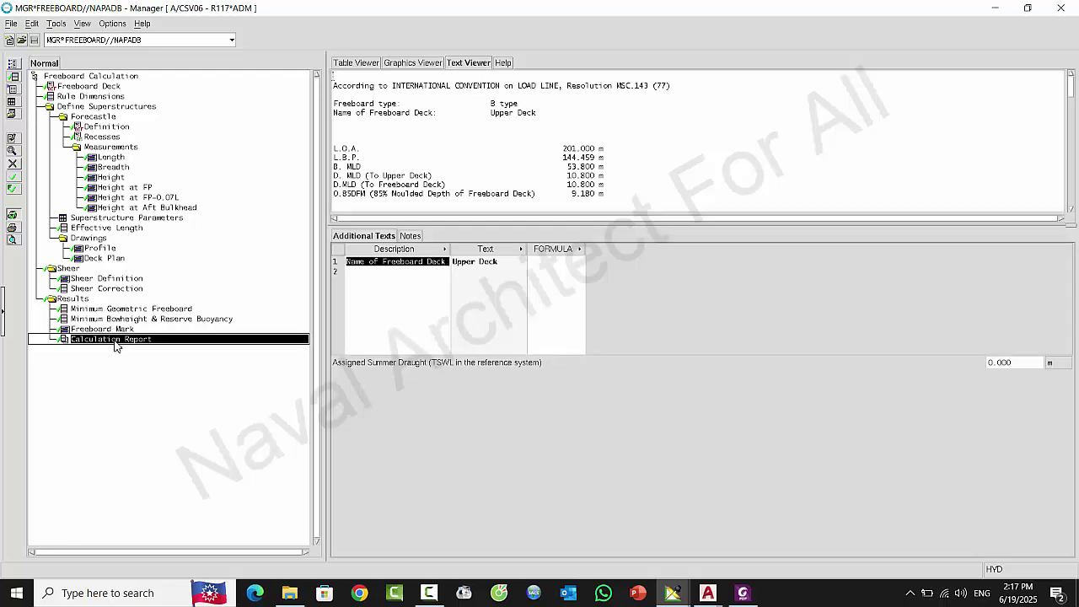
pyautogui.click(11, 239)
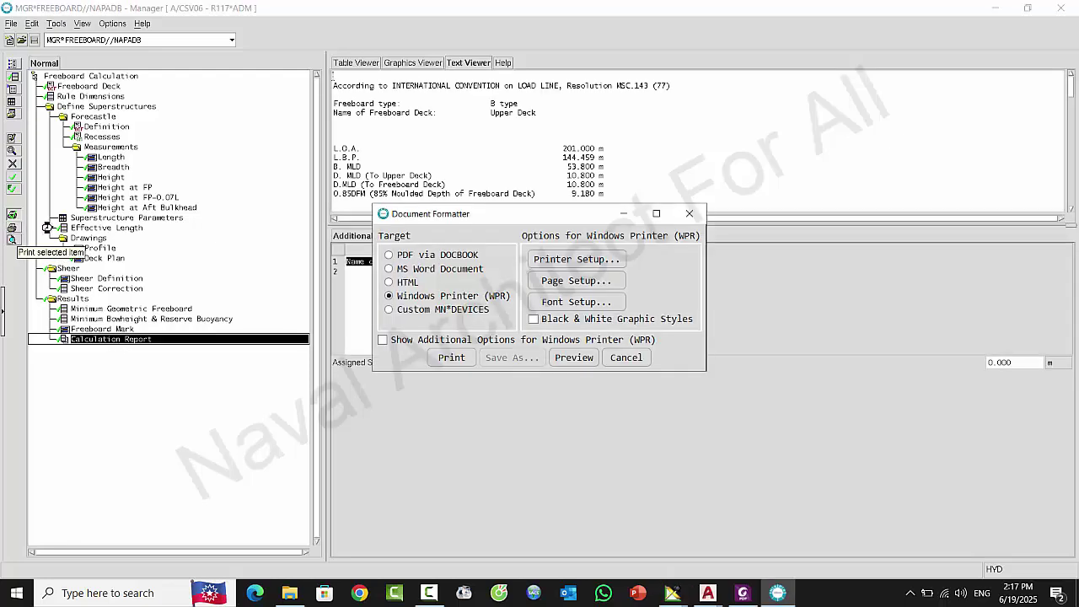
pyautogui.click(573, 259)
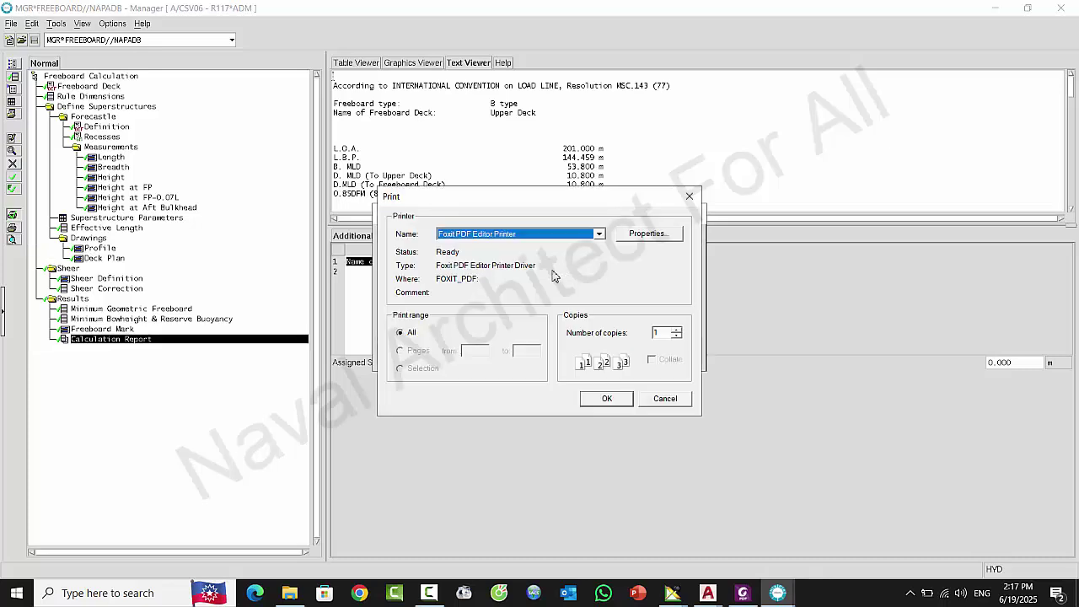
pyautogui.click(591, 406)
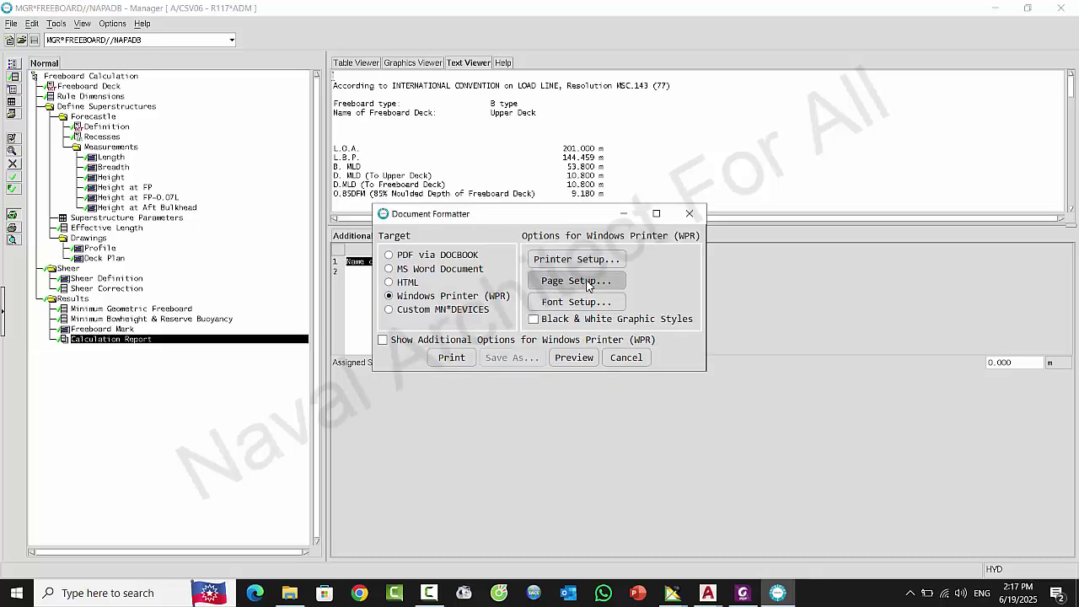
pyautogui.click(579, 282)
pyautogui.click(590, 433)
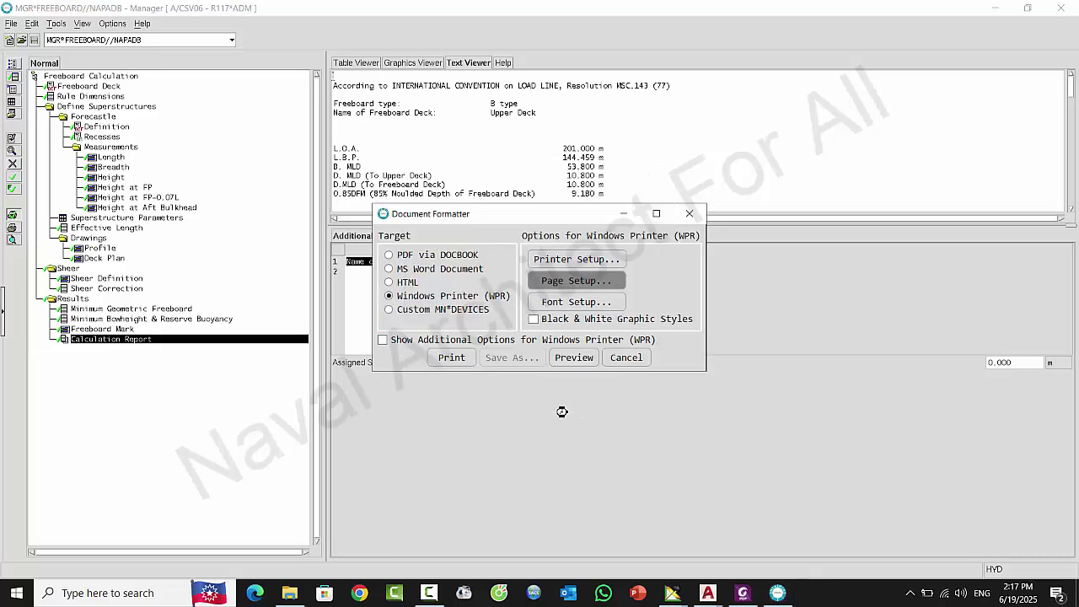
pyautogui.click(452, 357)
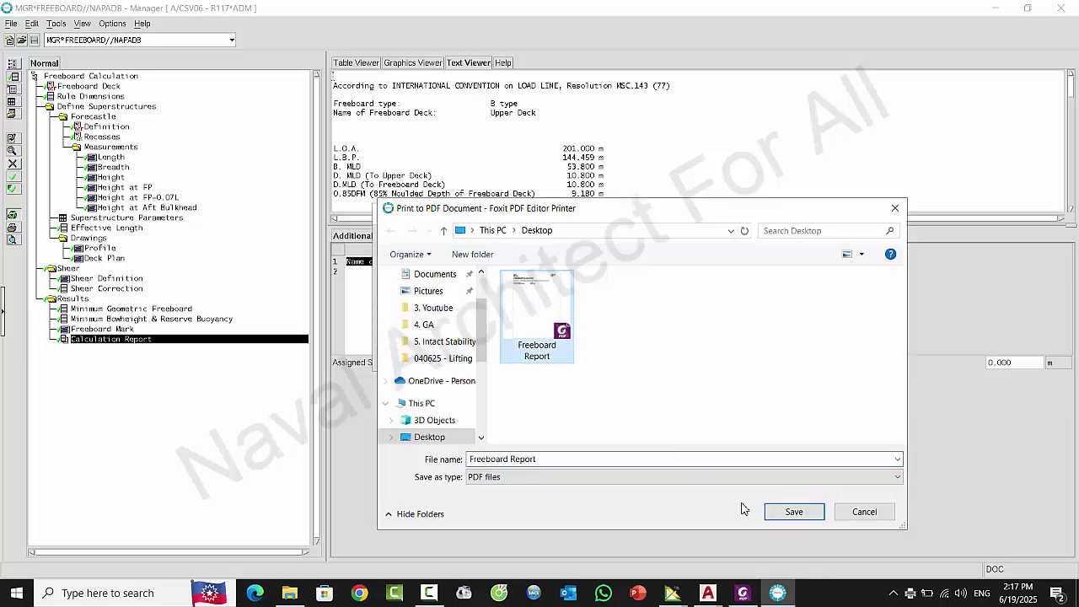
pyautogui.click(785, 511)
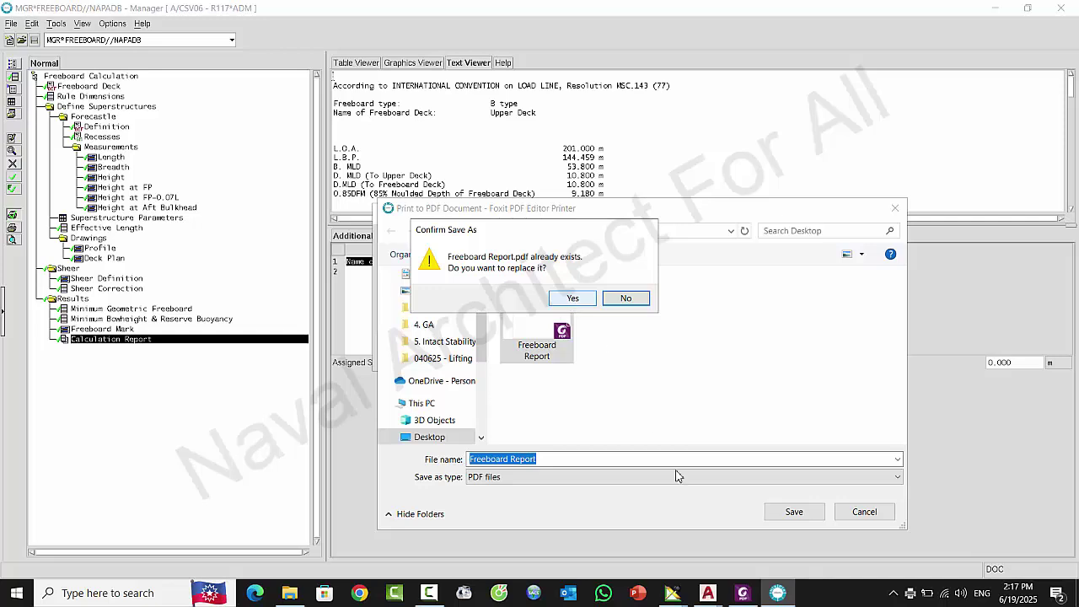
pyautogui.press('Return')
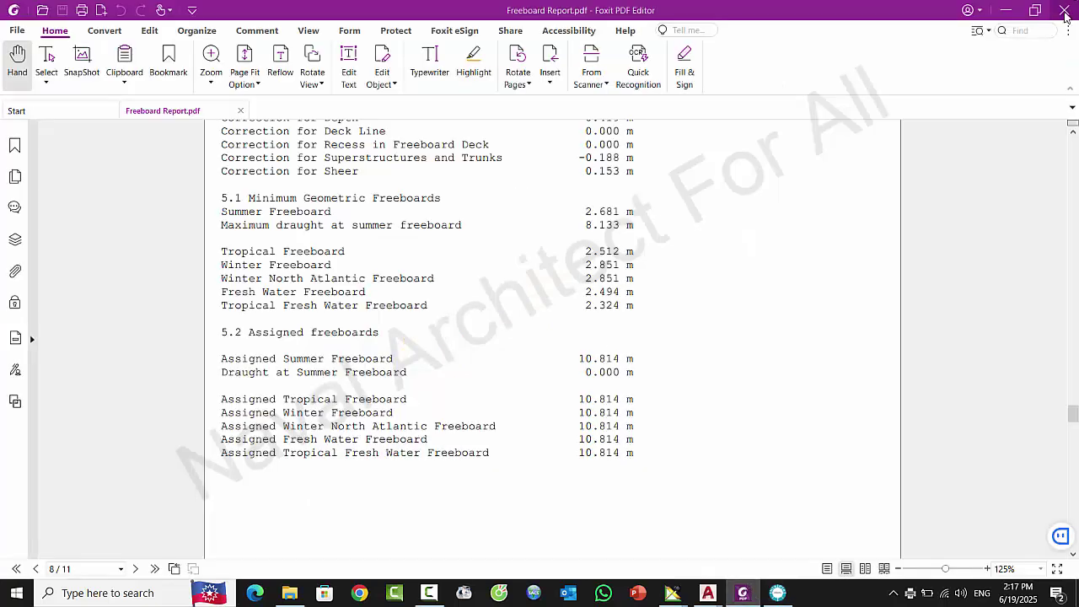
pyautogui.click(1063, 10)
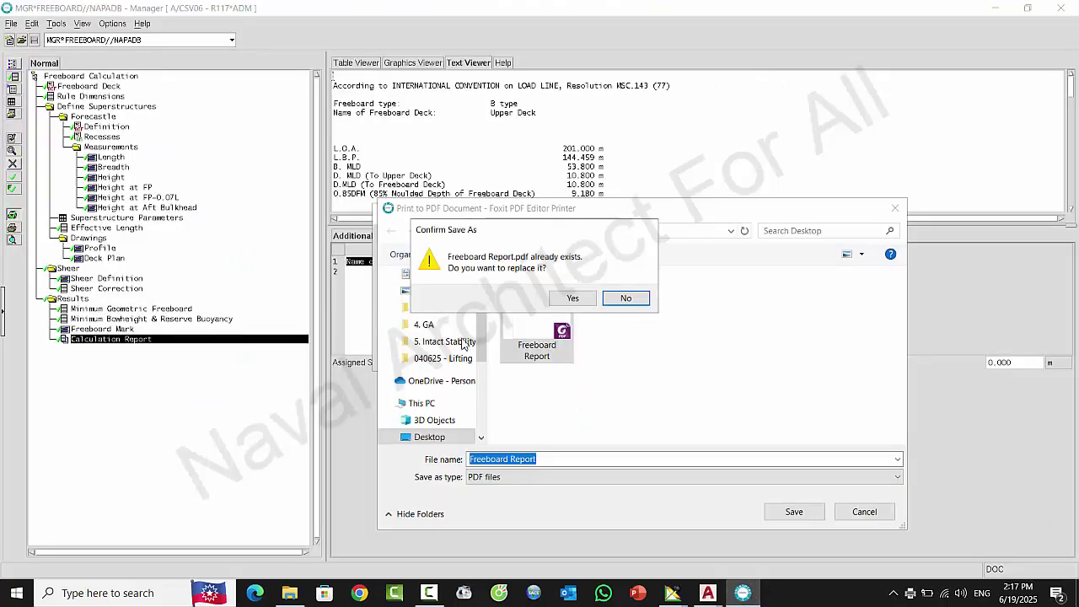
pyautogui.click(626, 299)
pyautogui.click(865, 512)
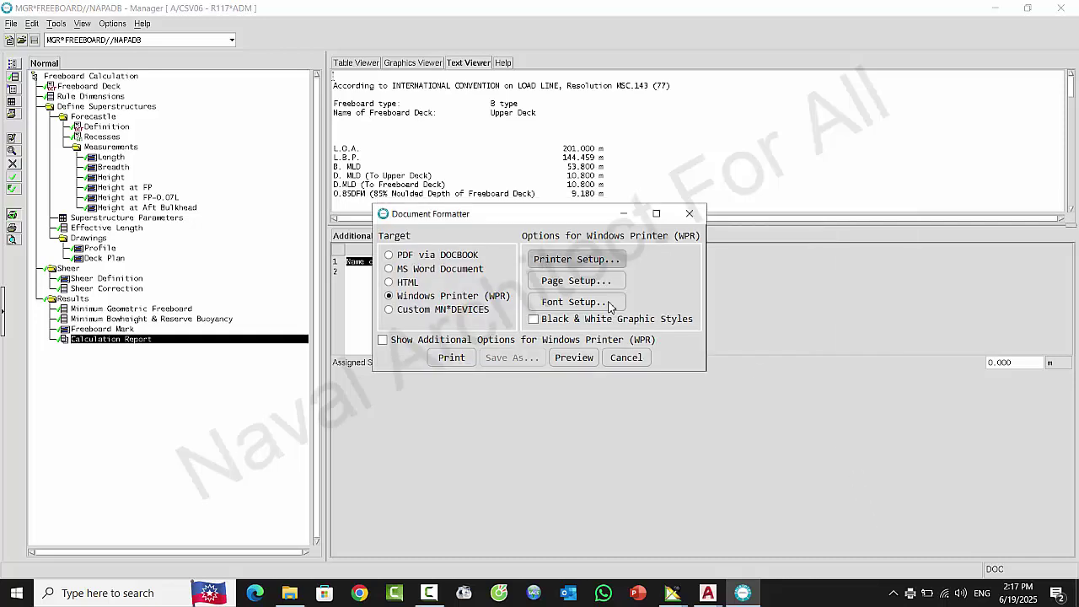
pyautogui.click(626, 357)
# Set the Assigned Summer Draught to 6.5 m in the Minimum Geometric Freeboard result
pyautogui.click(167, 309)
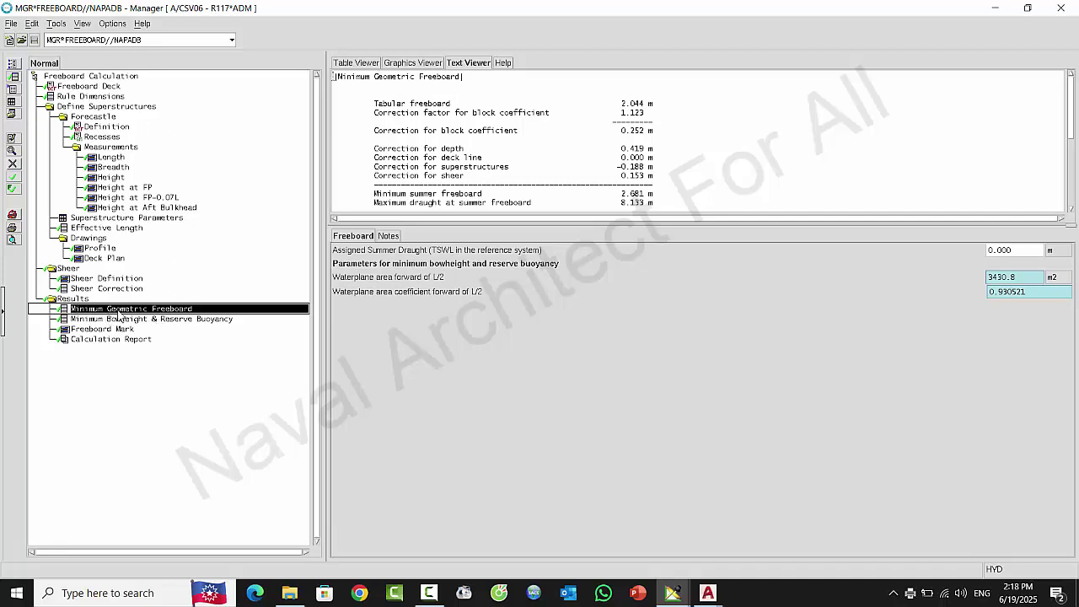
pyautogui.click(1022, 251)
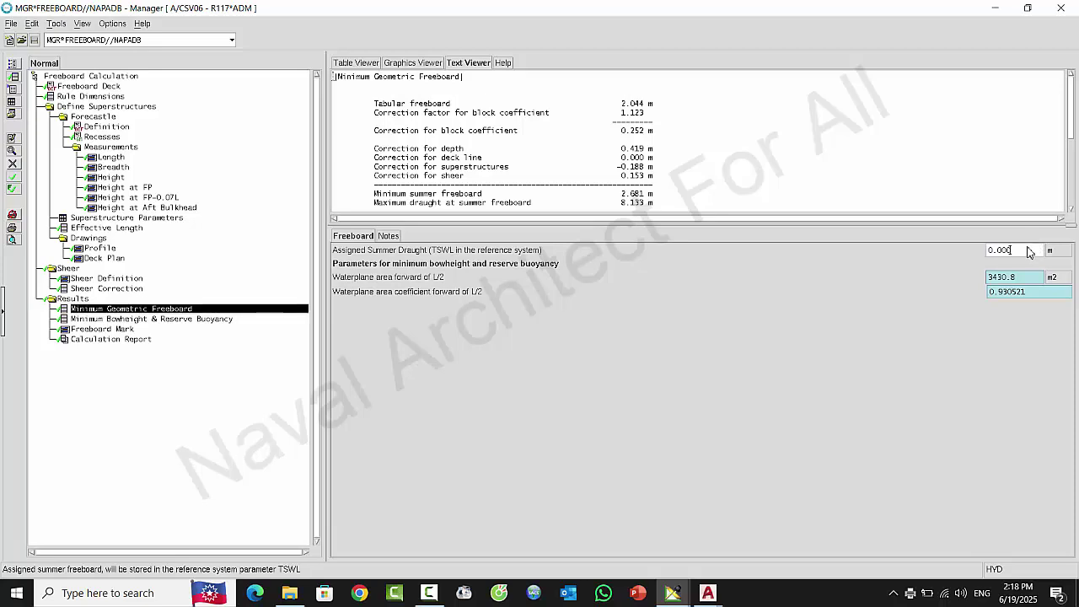
pyautogui.doubleClick(1007, 251)
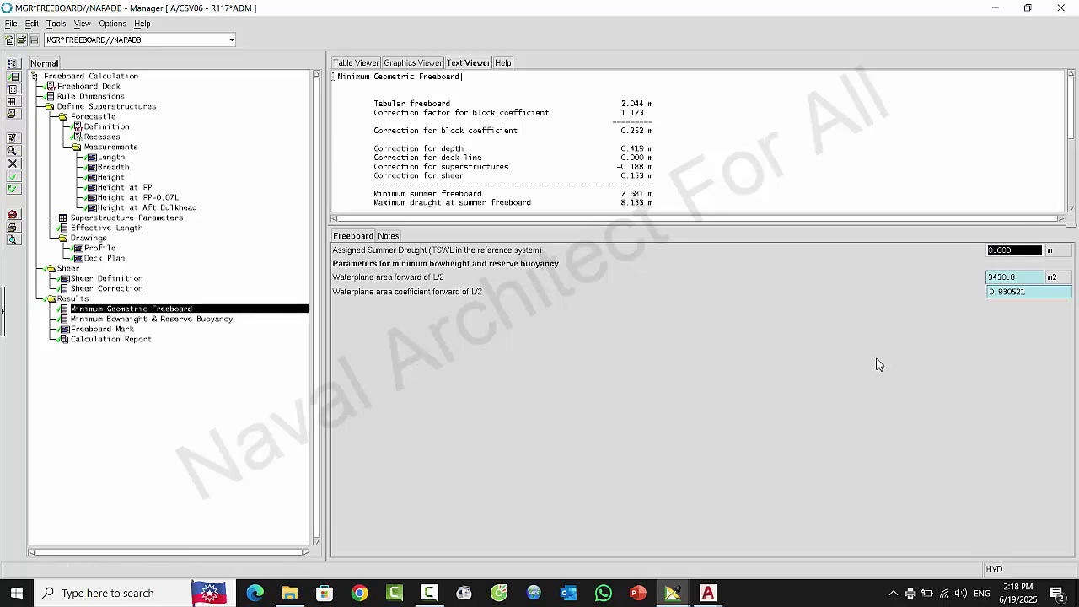
pyautogui.write('6.5')
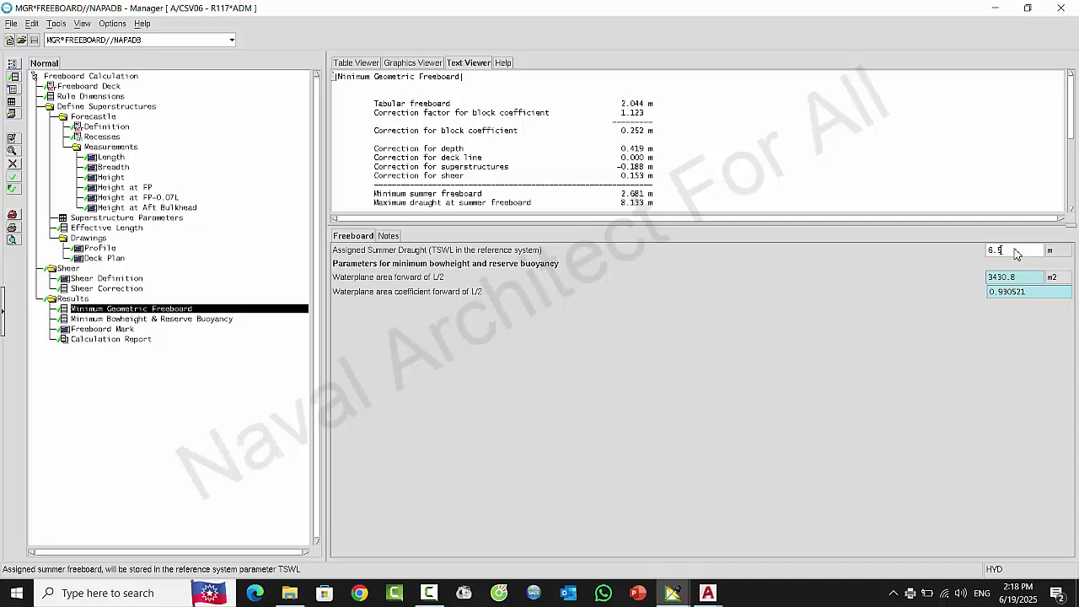
pyautogui.click(1010, 280)
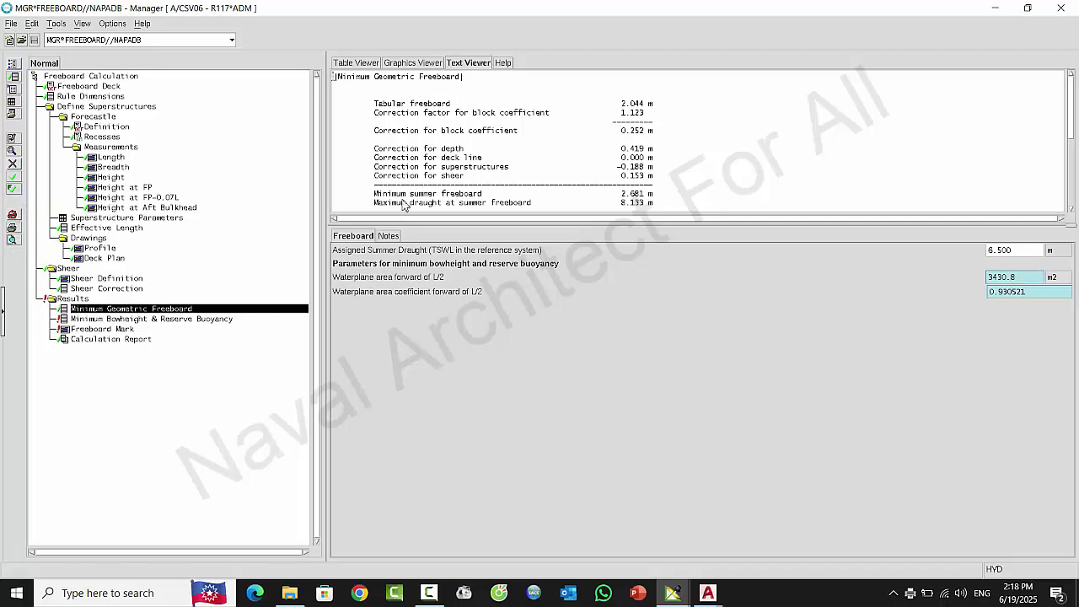
# Force update the Minimum Bowheight & Reserve Buoyancy and Freeboard Mark results
pyautogui.click(145, 322)
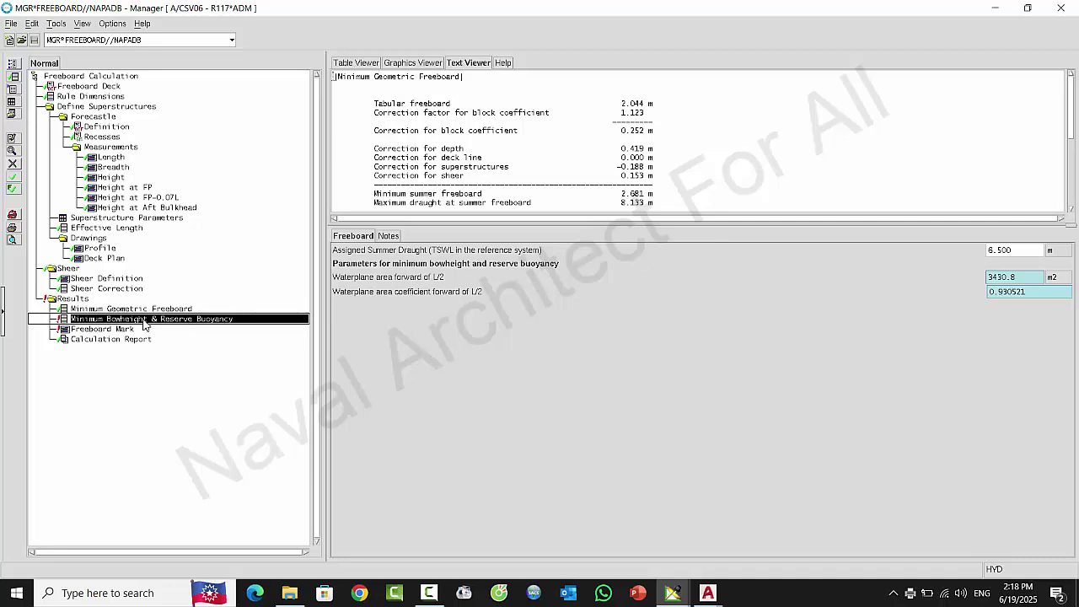
pyautogui.click(13, 191)
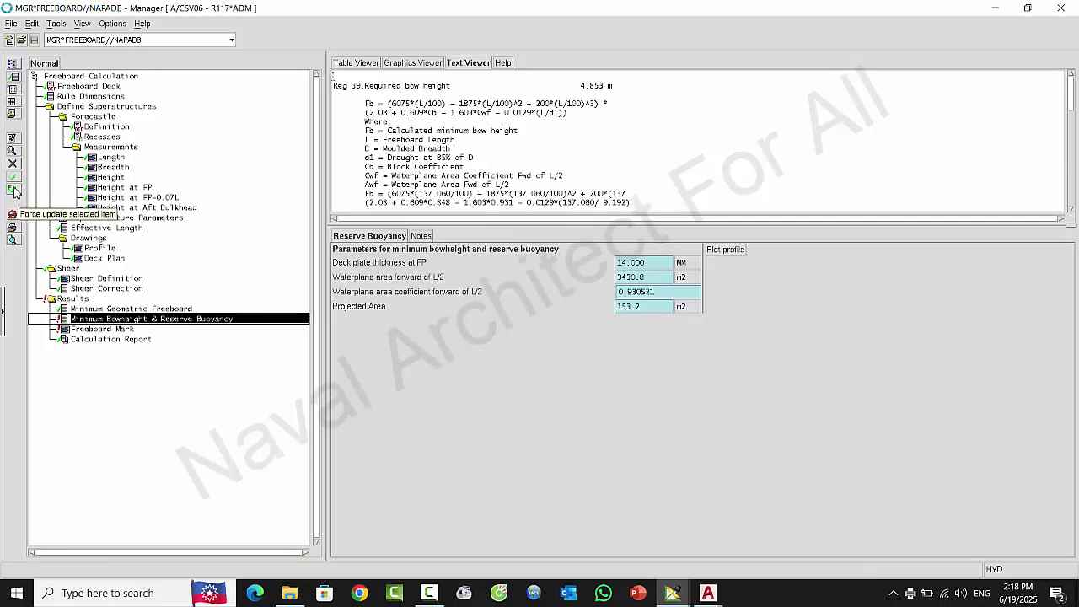
pyautogui.click(13, 190)
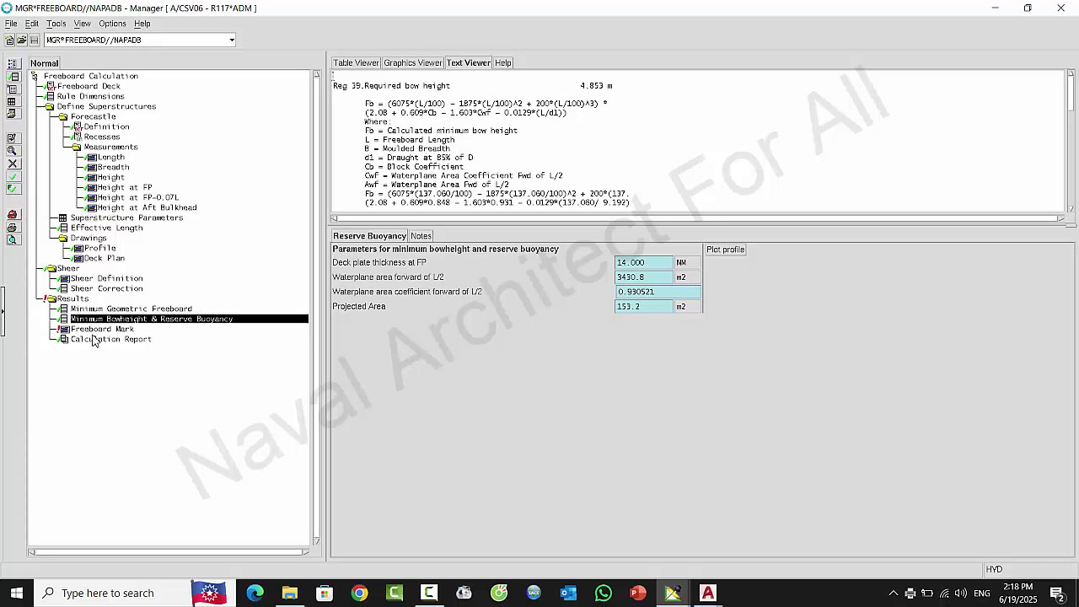
pyautogui.click(97, 329)
pyautogui.click(14, 193)
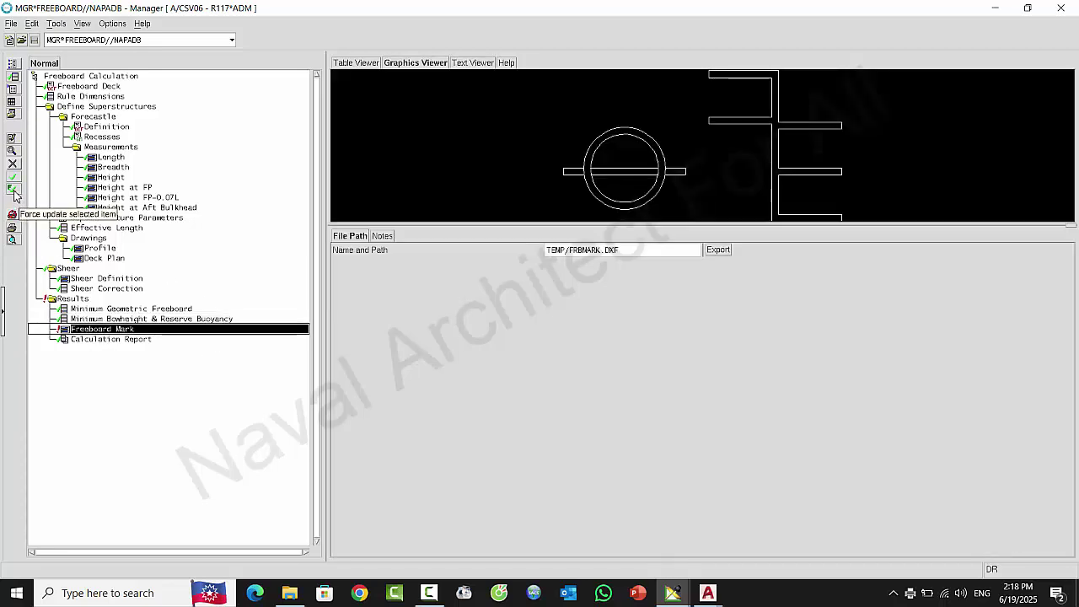
pyautogui.click(14, 192)
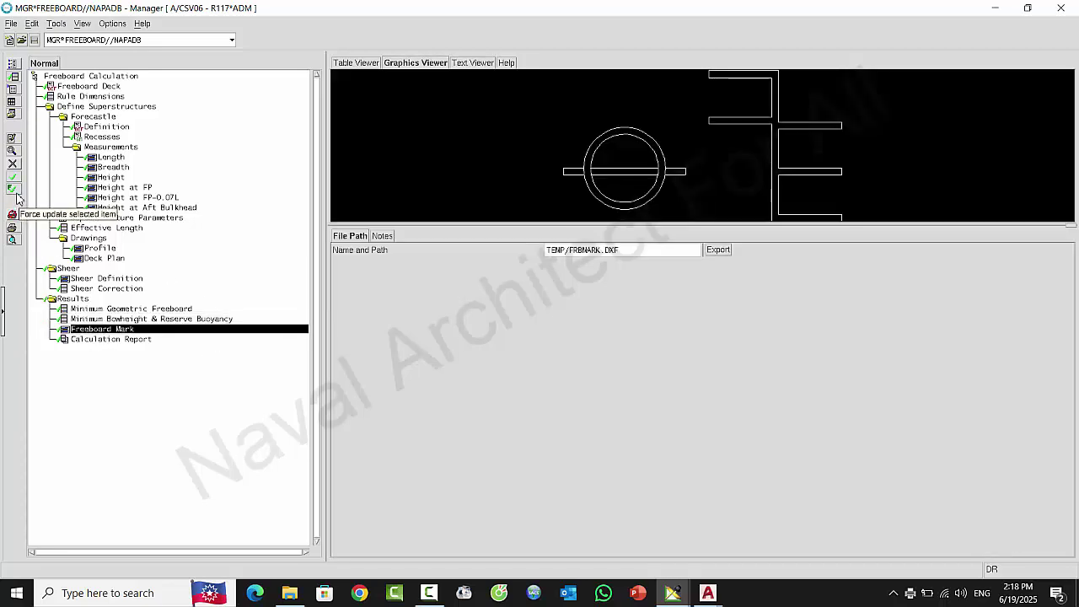
# Force update the Calculation Report and print it to PDF on the Desktop, replacing the existing Freeboard Report file
pyautogui.click(99, 341)
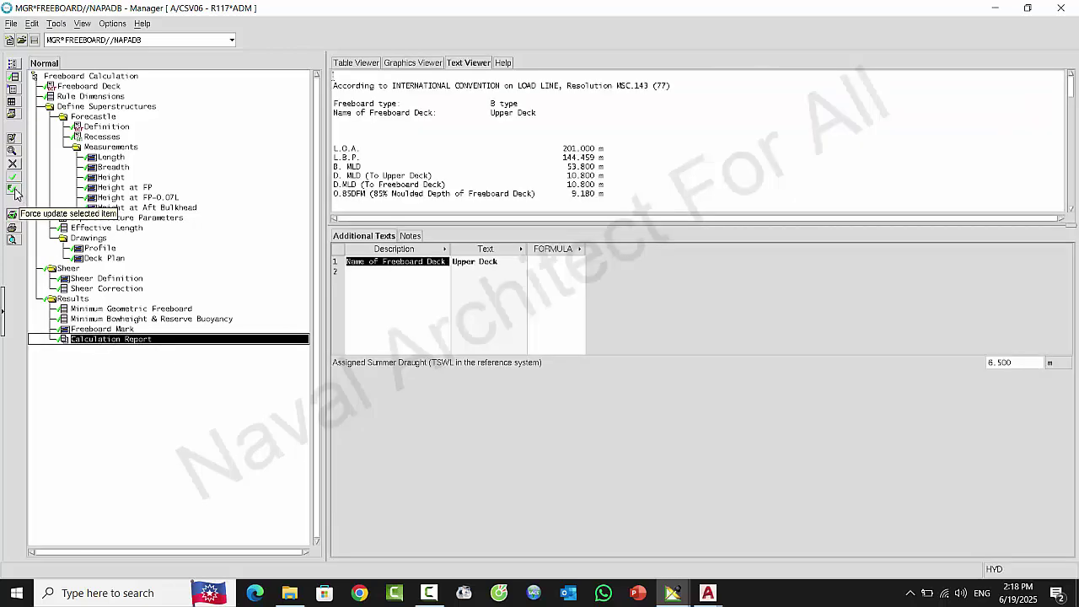
pyautogui.click(13, 192)
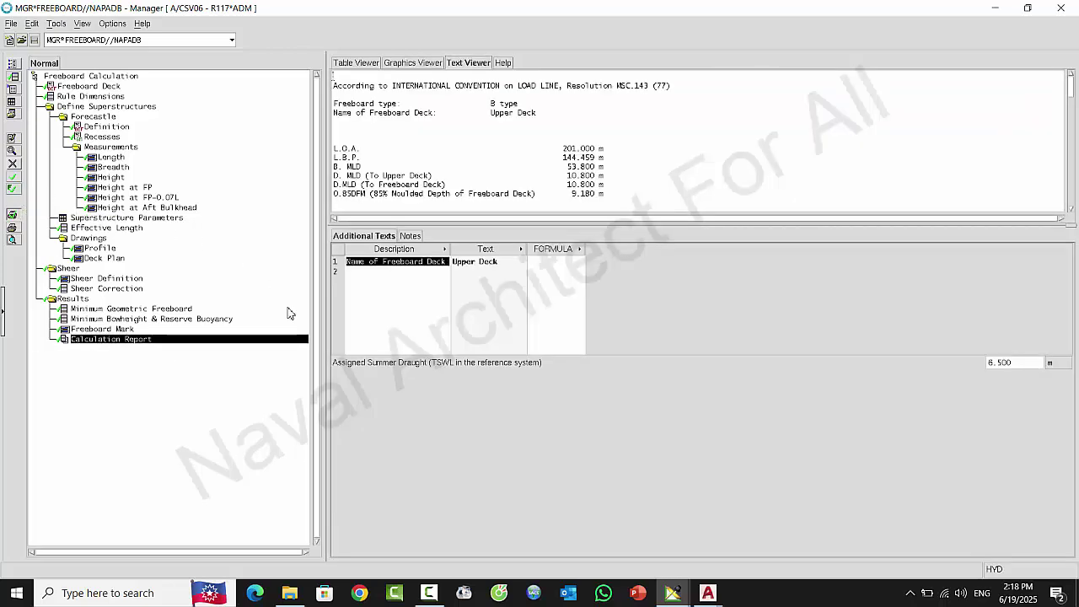
pyautogui.click(12, 240)
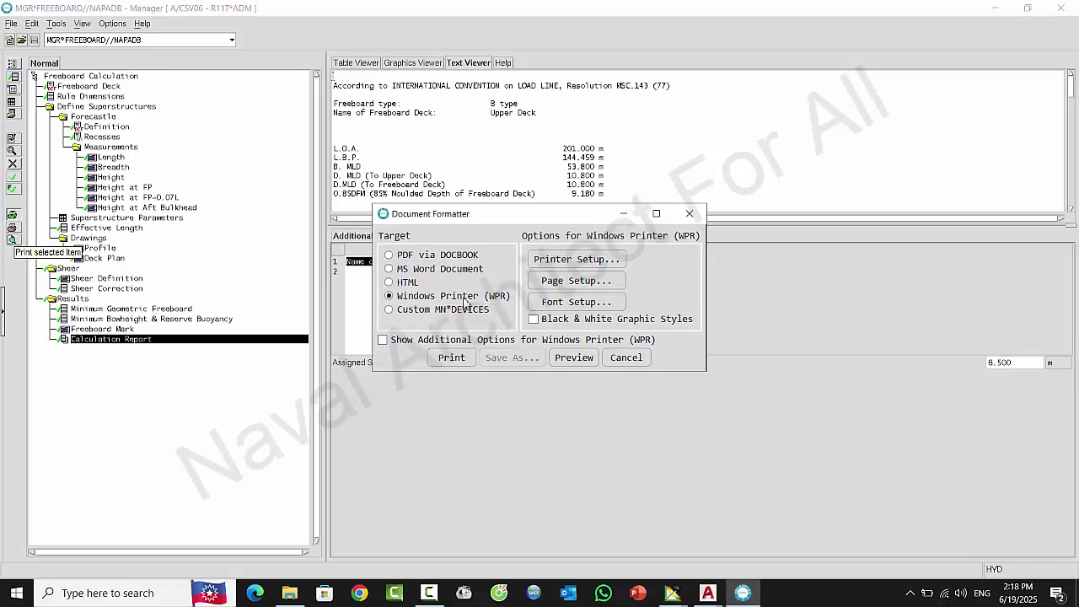
pyautogui.click(450, 357)
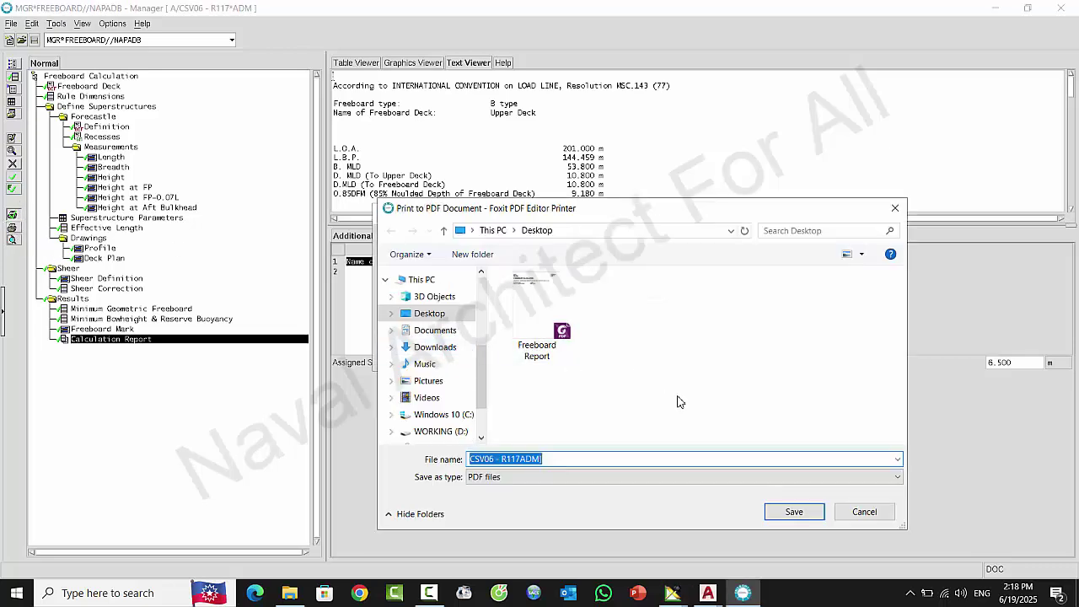
pyautogui.click(570, 360)
pyautogui.click(798, 519)
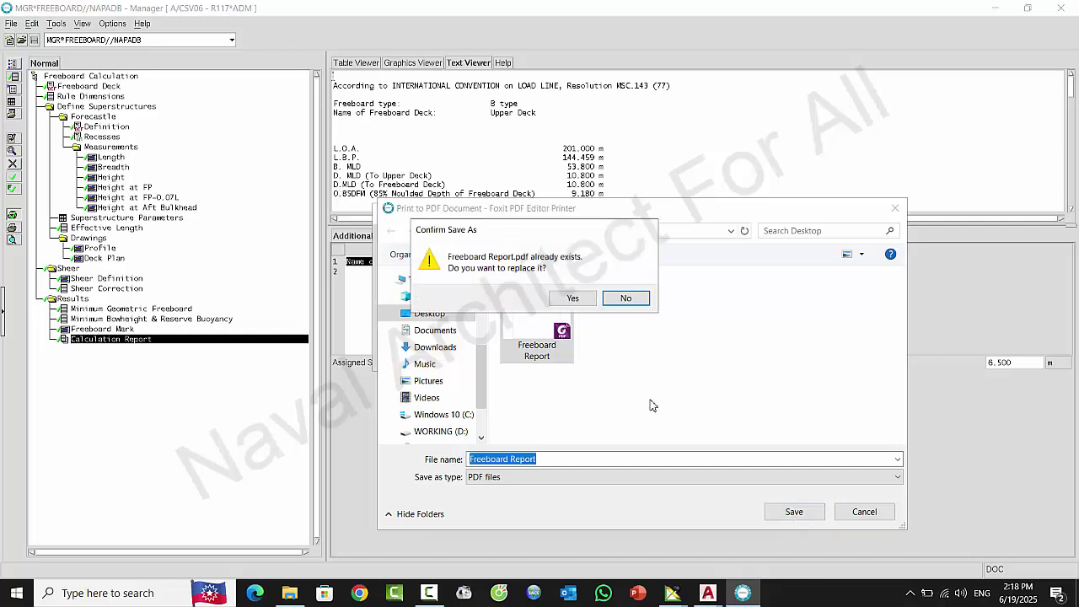
pyautogui.click(573, 300)
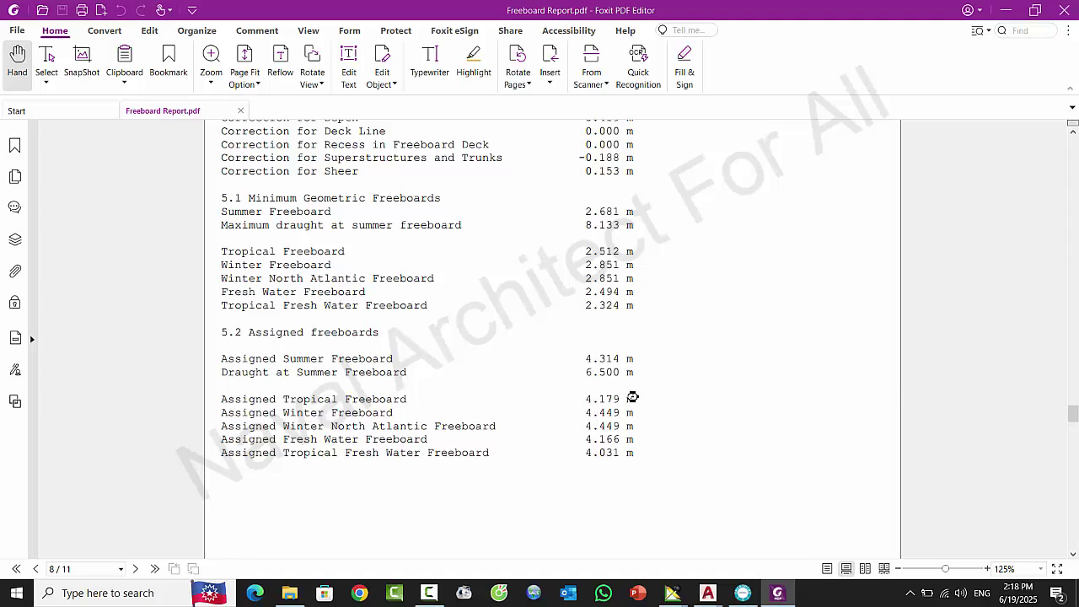
# Look back through the printed Freeboard Report from the freeboard summary and sheer tables to the first page
pyautogui.scroll(5, 694, 433)
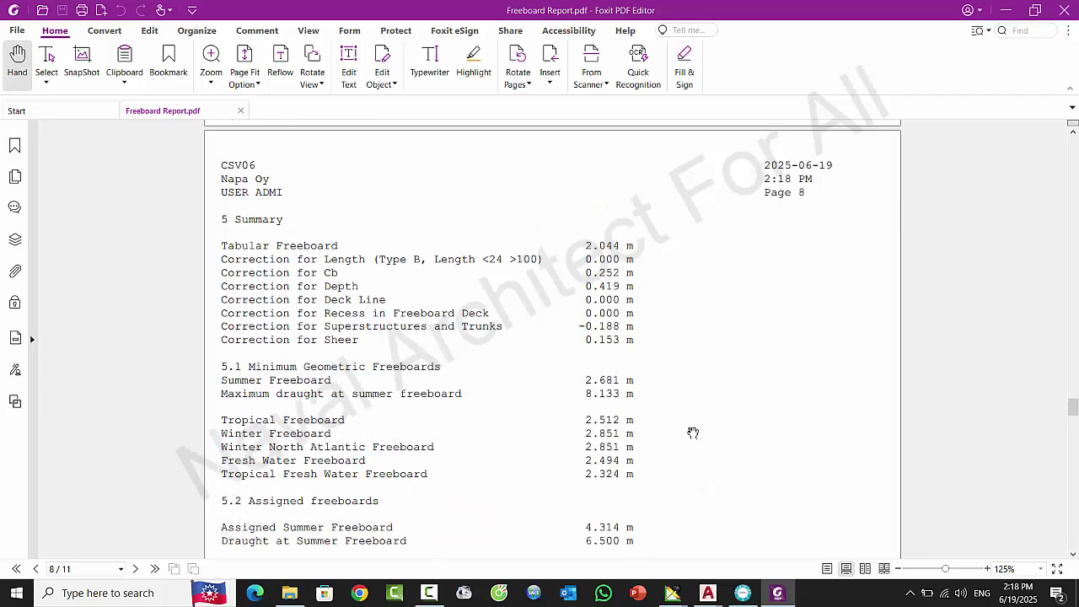
pyautogui.scroll(10, 699, 425)
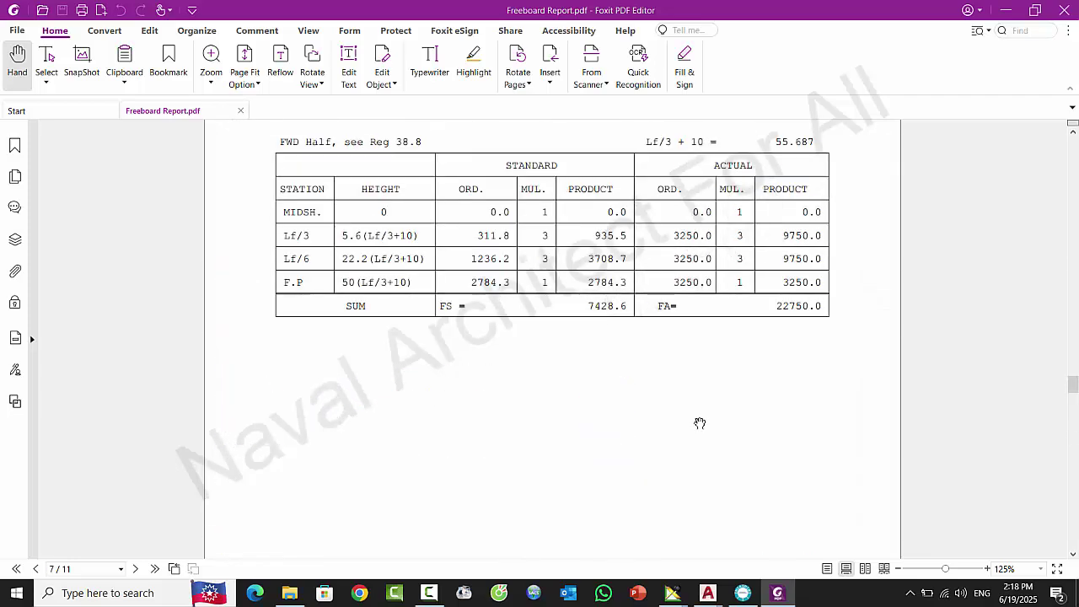
pyautogui.scroll(10, 698, 423)
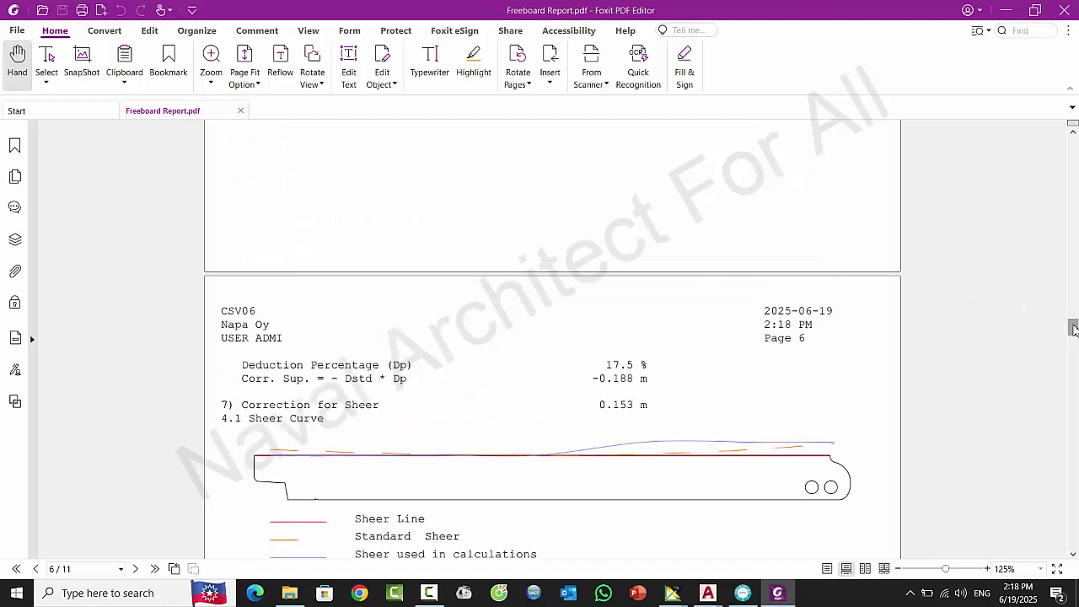
pyautogui.moveTo(1073, 327); pyautogui.dragTo(1073, 145)
pyautogui.scroll(-10, 594, 352)
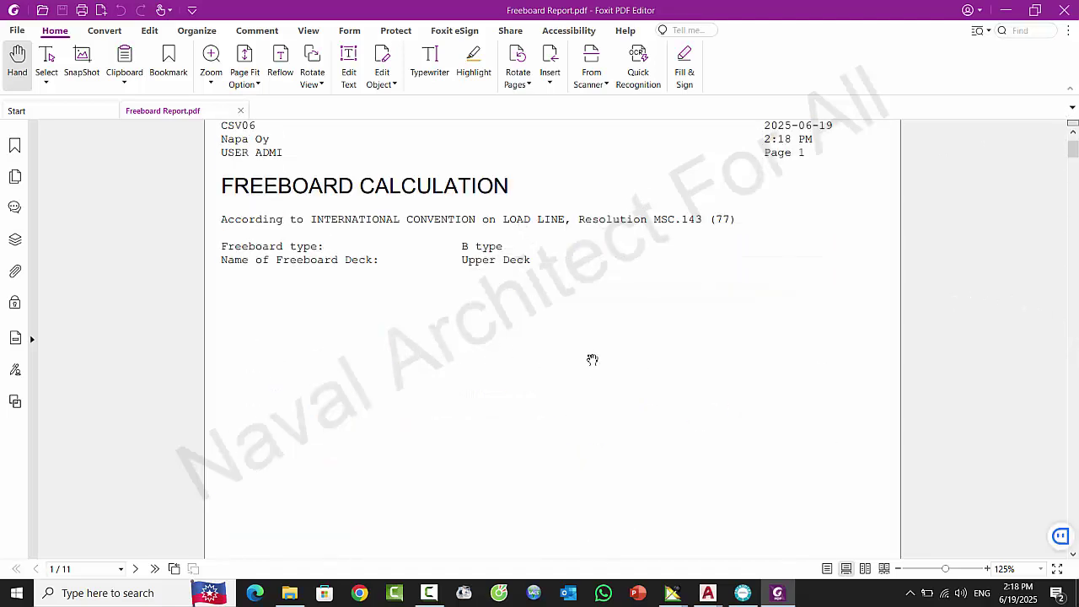
pyautogui.scroll(-3, 596, 349)
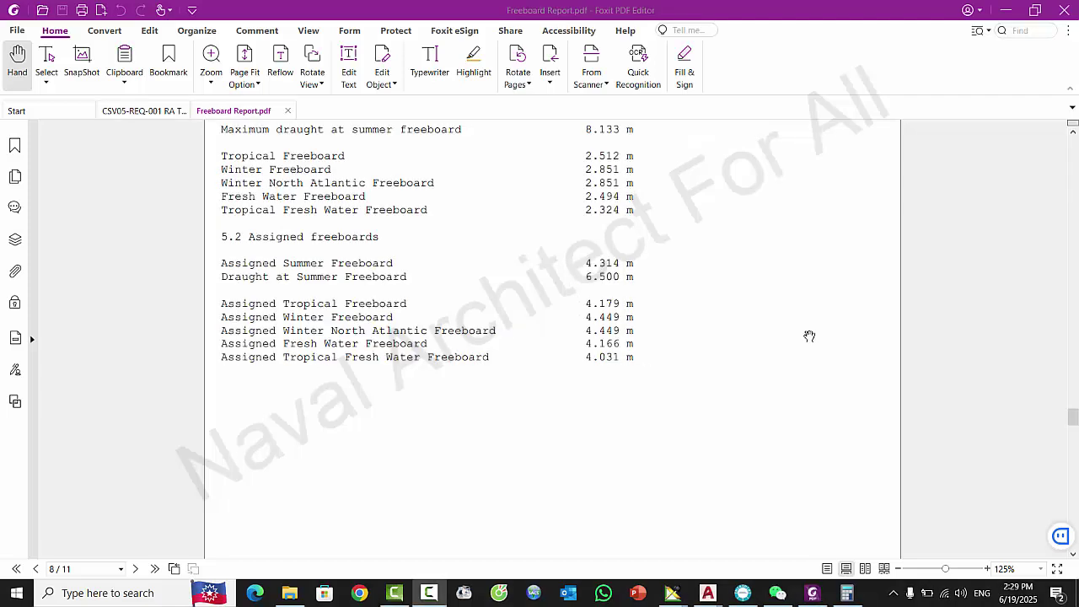
# Examine the assigned freeboards, the minimum bow height calculation and the reserve buoyancy check in the Freeboard Report
pyautogui.scroll(-2, 626, 326)
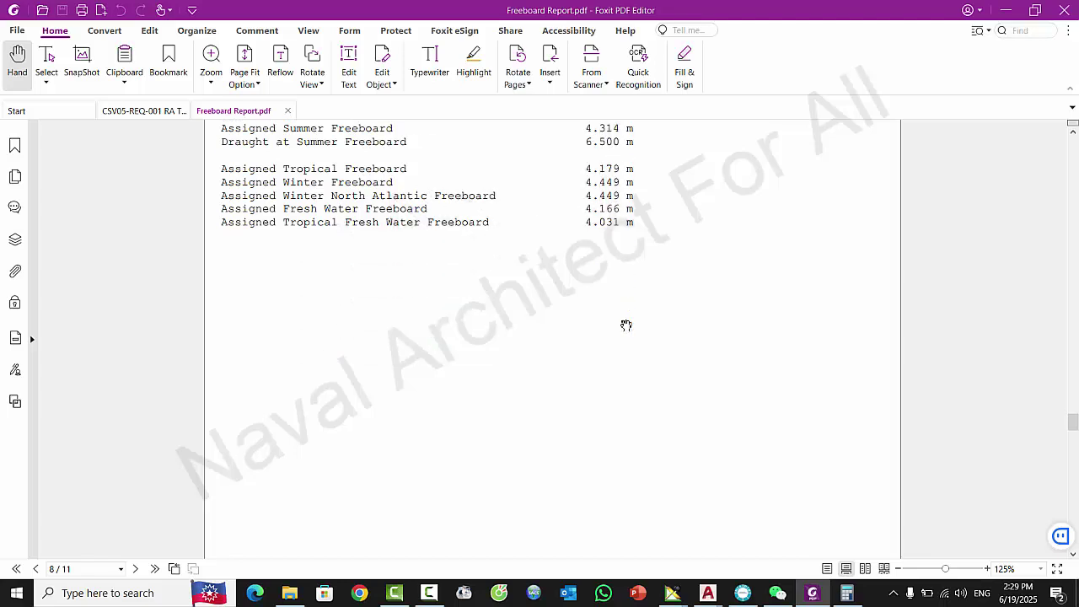
pyautogui.moveTo(1069, 421); pyautogui.dragTo(1072, 444)
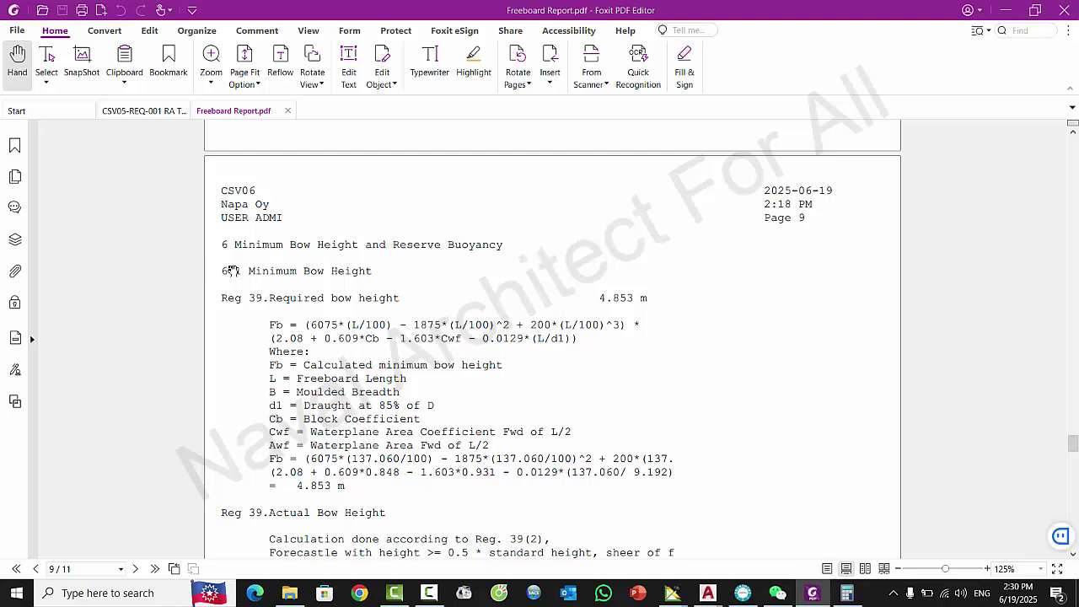
pyautogui.scroll(-3, 497, 352)
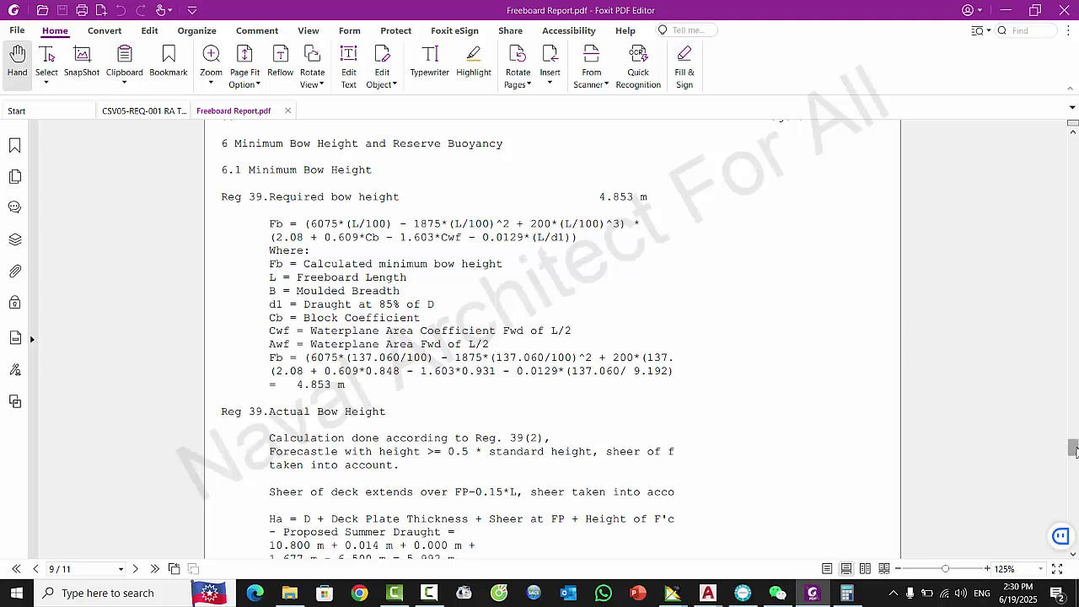
pyautogui.moveTo(1073, 447); pyautogui.dragTo(1073, 455)
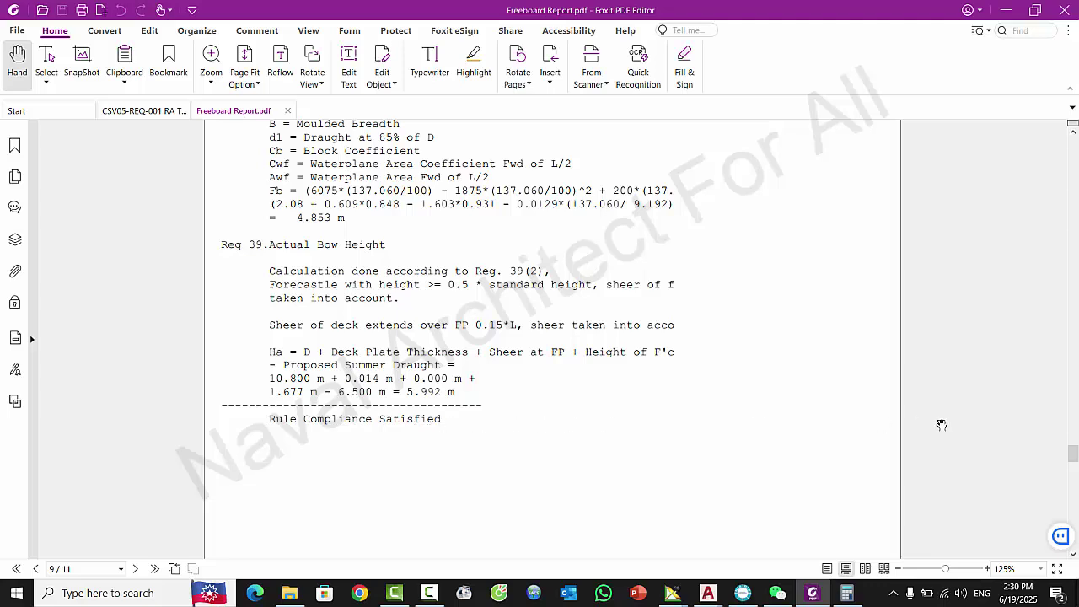
pyautogui.moveTo(1073, 457); pyautogui.dragTo(1073, 486)
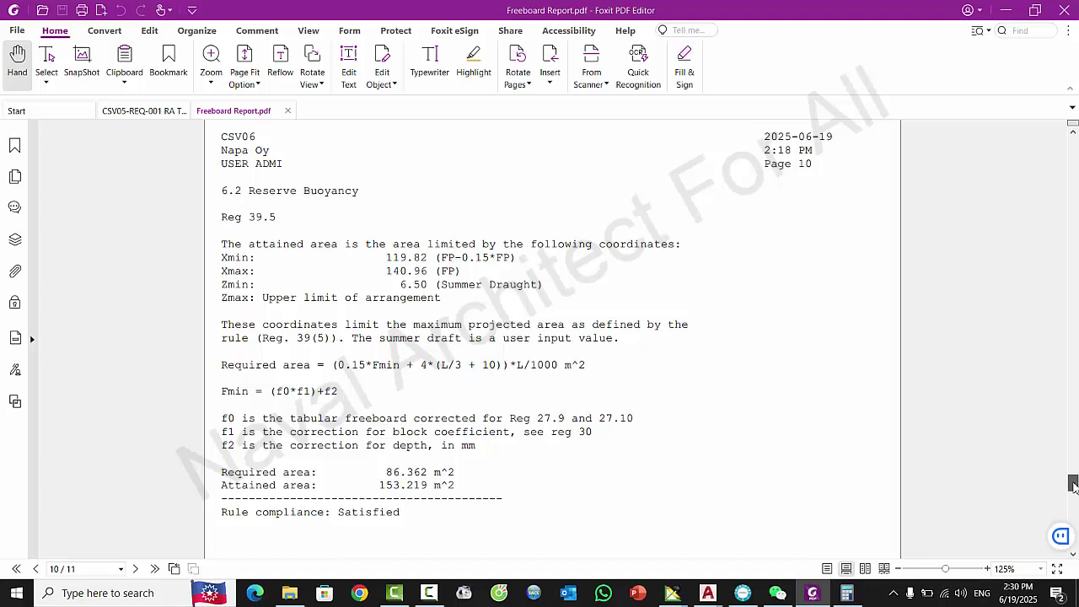